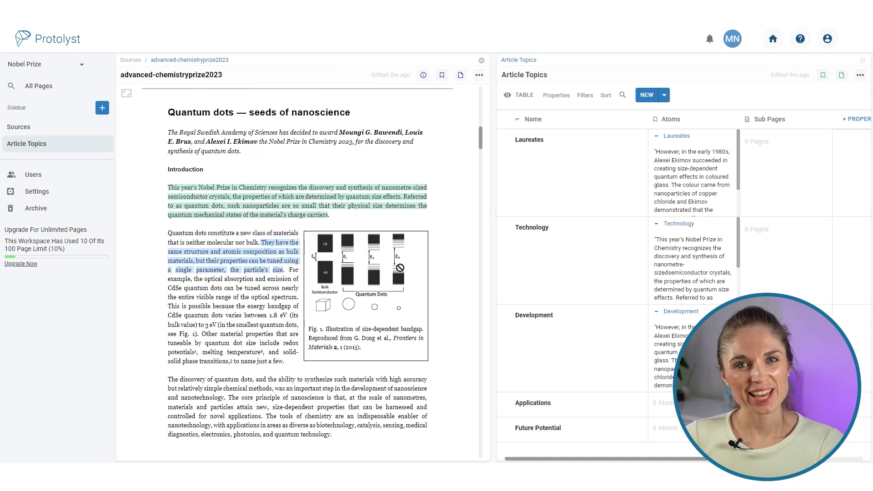
Watch the finished project's intro preview, ending on the empty Nobel Prize workspace's welcome screen
{"action": "mouse_move", "coordinate": [728, 213]}
{"action": "left_mouse_down"}
{"action": "mouse_move", "coordinate": [381, 189]}
{"action": "mouse_move", "coordinate": [285, 142]}
{"action": "left_mouse_up"}
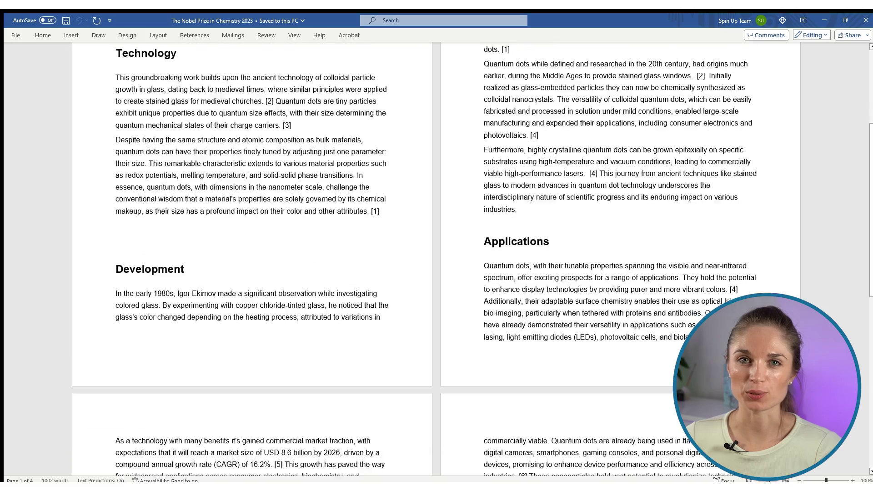
{"action": "scroll", "coordinate": [729, 301], "scroll_direction": "down", "scroll_amount": 3}
{"action": "scroll", "coordinate": [730, 301], "scroll_direction": "down", "scroll_amount": 5}
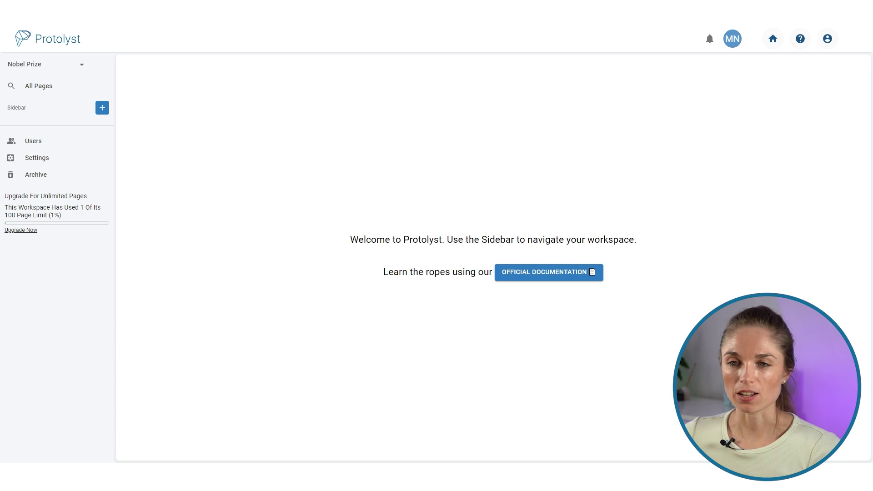
Create a new table page titled 'Article Topics'
{"action": "mouse_move", "coordinate": [82, 298]}
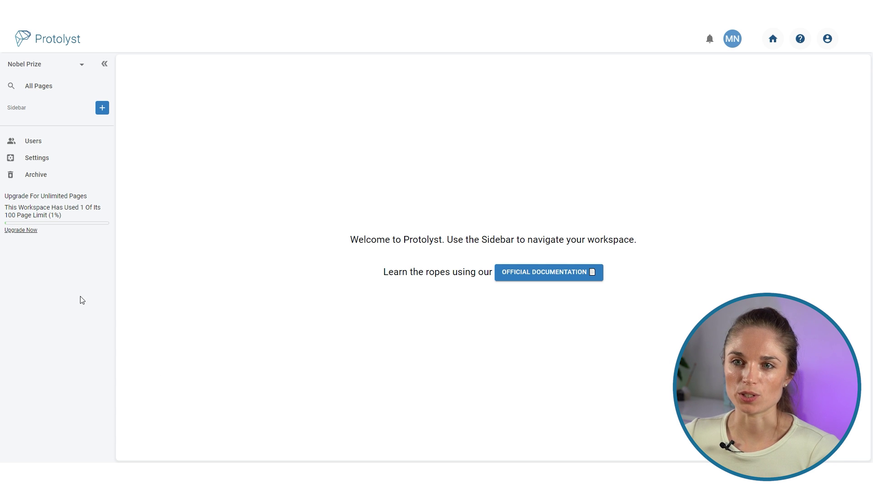
{"action": "left_click", "coordinate": [103, 110]}
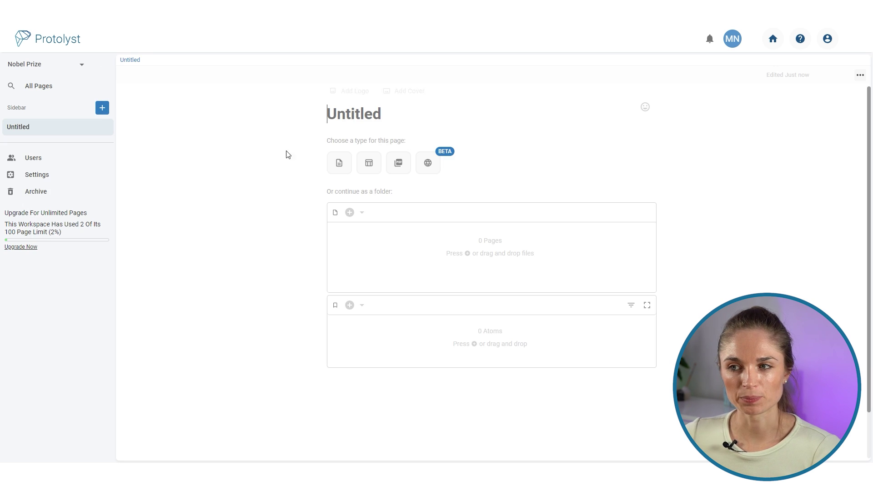
{"action": "left_click", "coordinate": [369, 164]}
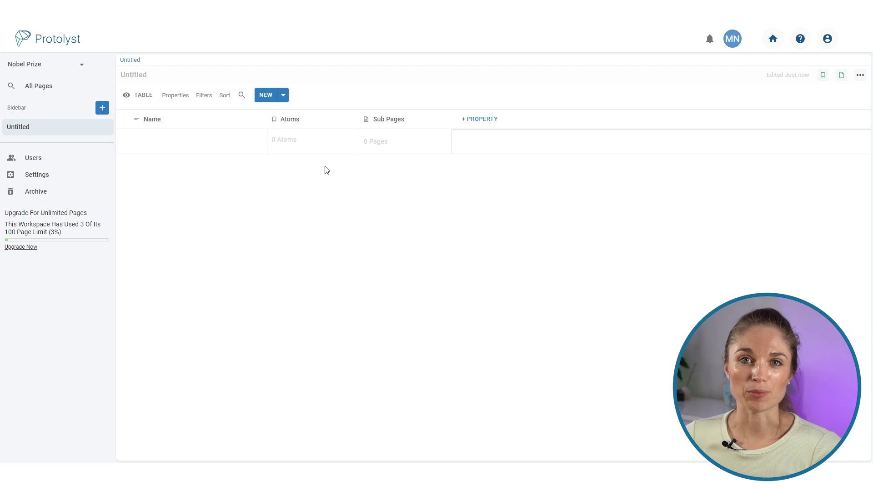
{"action": "left_click", "coordinate": [135, 80]}
{"action": "type", "text": "Article Topics"}
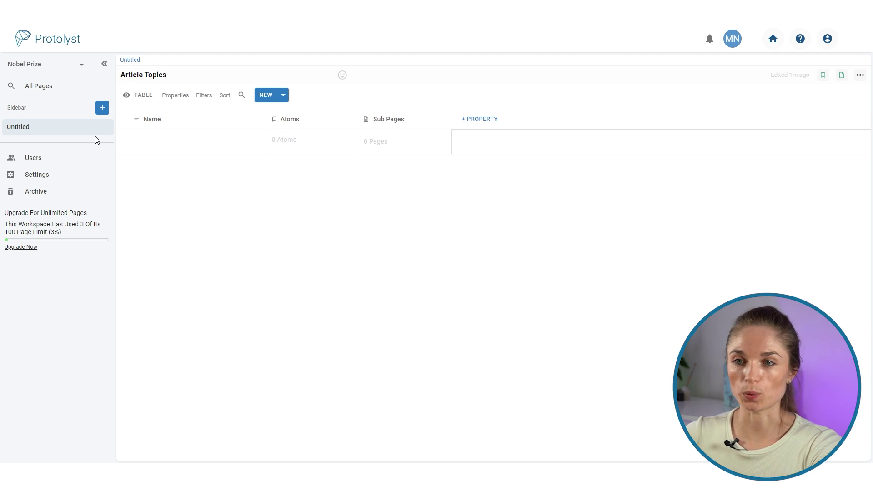
Name the rows Laureates, Technology, Development, Applications and Future Potential
{"action": "left_click", "coordinate": [168, 148]}
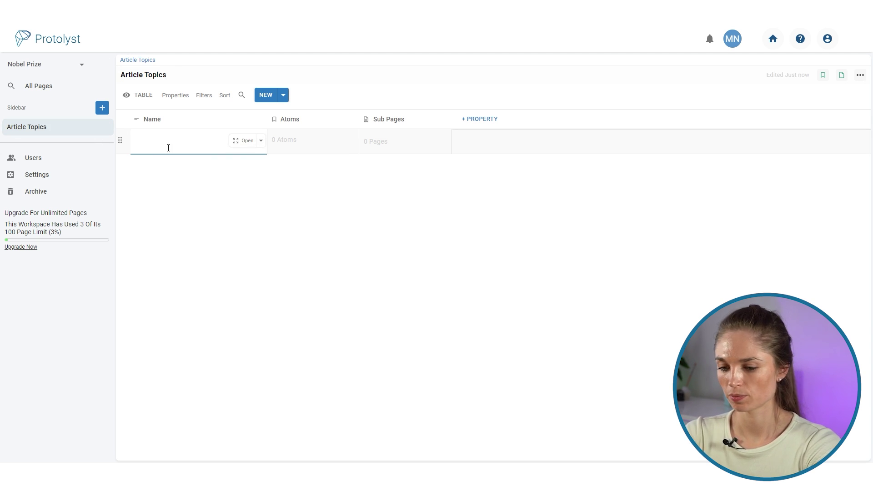
{"action": "type", "text": "Future Potential"}
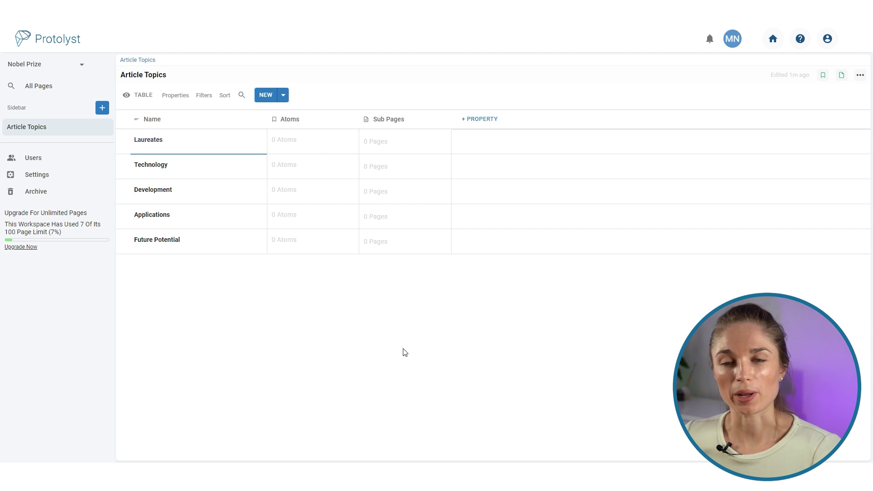
{"action": "left_click", "coordinate": [103, 108]}
Create a new table page titled 'Sources'
{"action": "left_click", "coordinate": [369, 169]}
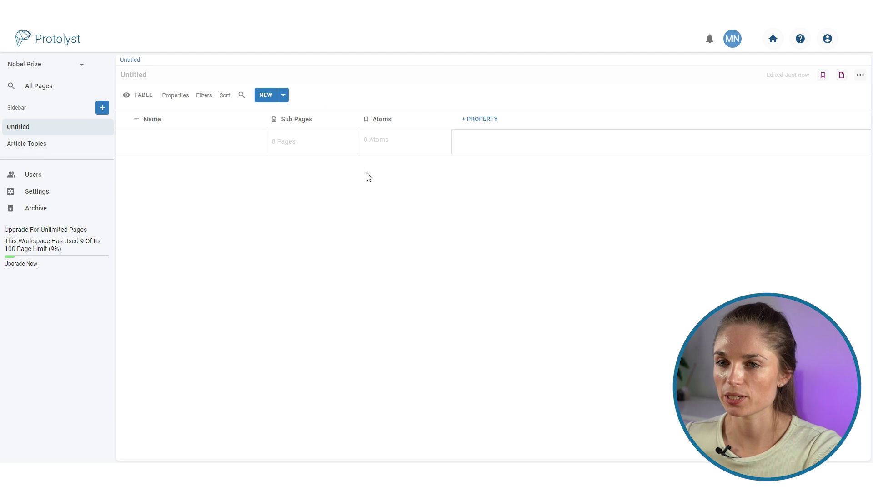
{"action": "left_click", "coordinate": [162, 81]}
{"action": "type", "text": "Sources"}
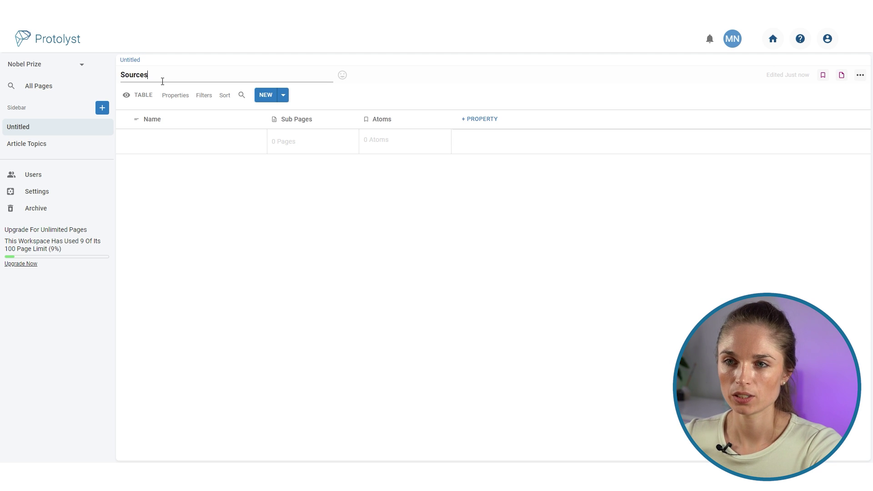
{"action": "left_click", "coordinate": [204, 254]}
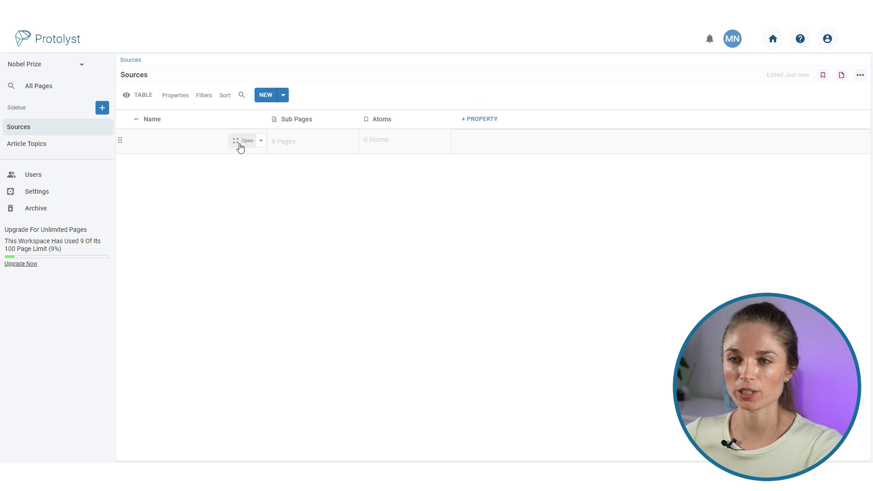
Import the Nobel Prize in Chemistry 2023 press release web page into the Sources row
{"action": "left_click", "coordinate": [245, 141]}
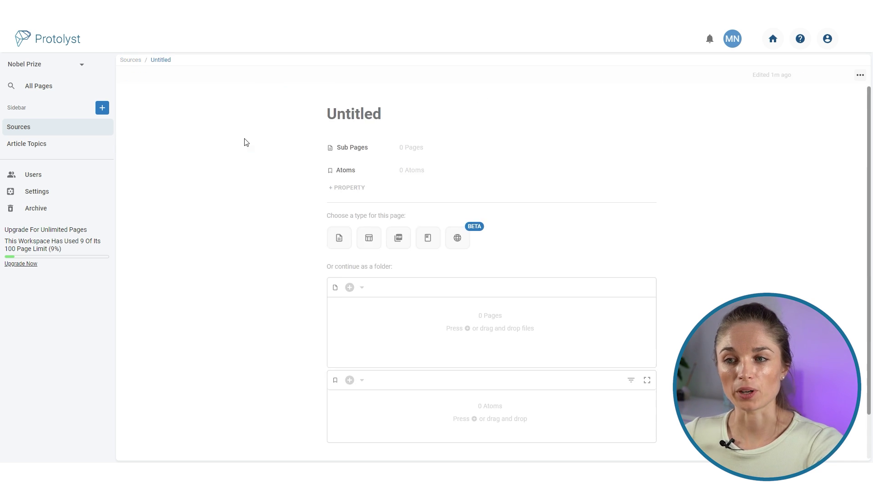
{"action": "left_click", "coordinate": [457, 241]}
{"action": "type", "text": "https://www.nobelprize.org/prizes/chemistry/2023/press-release/"}
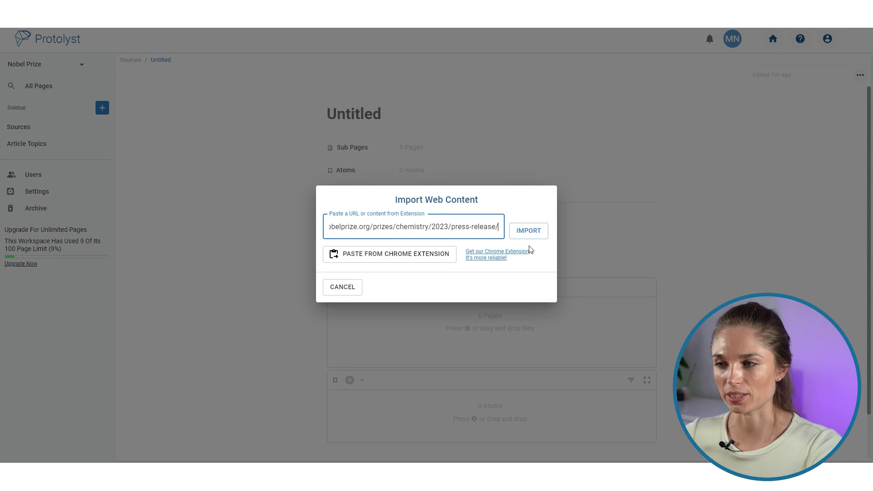
{"action": "left_click", "coordinate": [528, 230]}
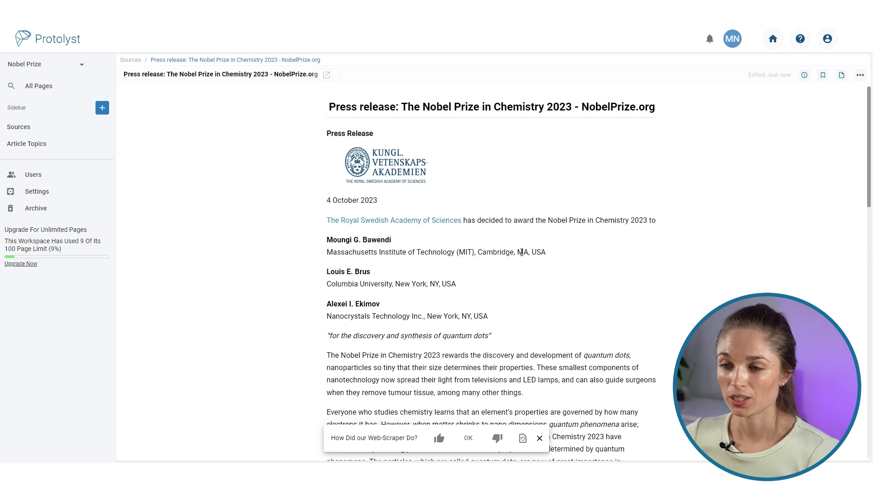
Capture the press release's Ekimov coloured-glass paragraph as an atom
{"action": "scroll", "coordinate": [522, 252], "scroll_direction": "down", "scroll_amount": 3}
{"action": "scroll", "coordinate": [509, 267], "scroll_direction": "down", "scroll_amount": 3}
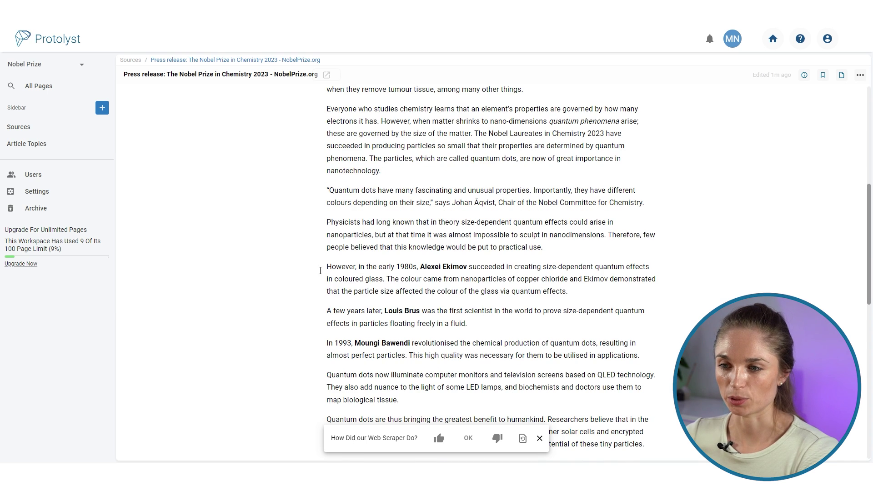
{"action": "left_click_drag", "start_coordinate": [327, 272], "coordinate": [549, 289]}
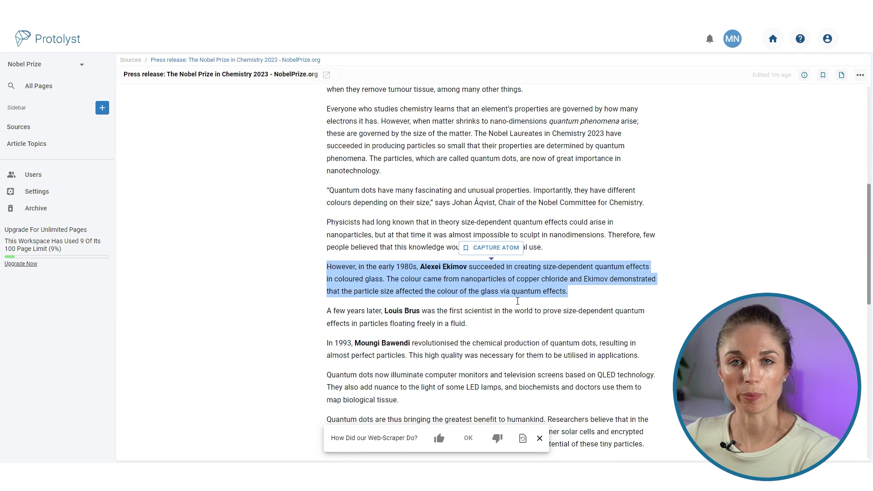
{"action": "left_click", "coordinate": [496, 250]}
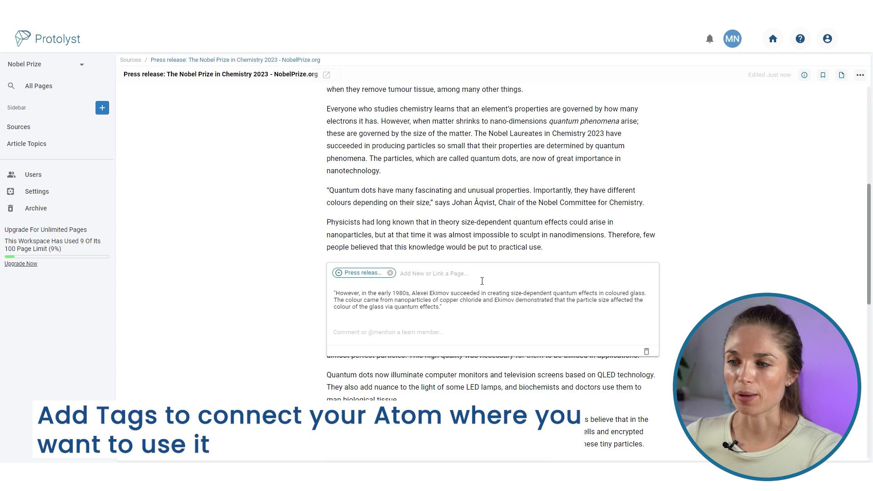
Link the Ekimov atom to the Laureates and Development topics
{"action": "left_click", "coordinate": [482, 280]}
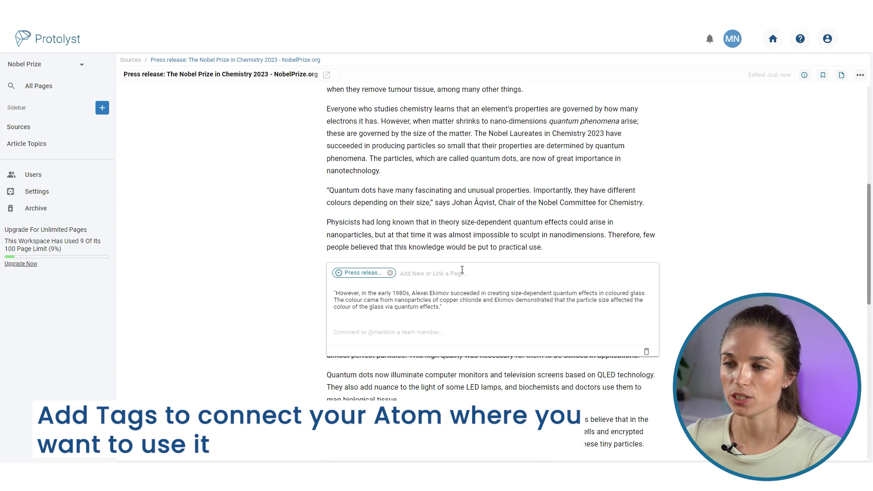
{"action": "left_click", "coordinate": [461, 274]}
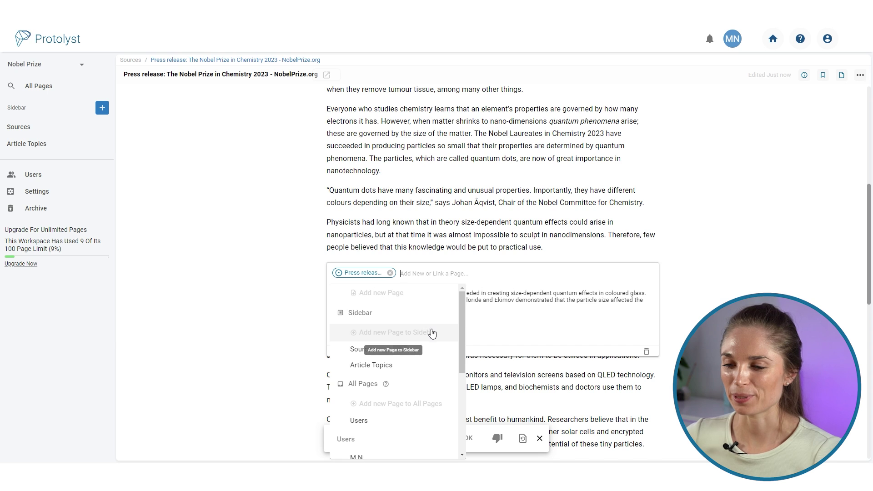
{"action": "scroll", "coordinate": [435, 337], "scroll_direction": "down", "scroll_amount": 4}
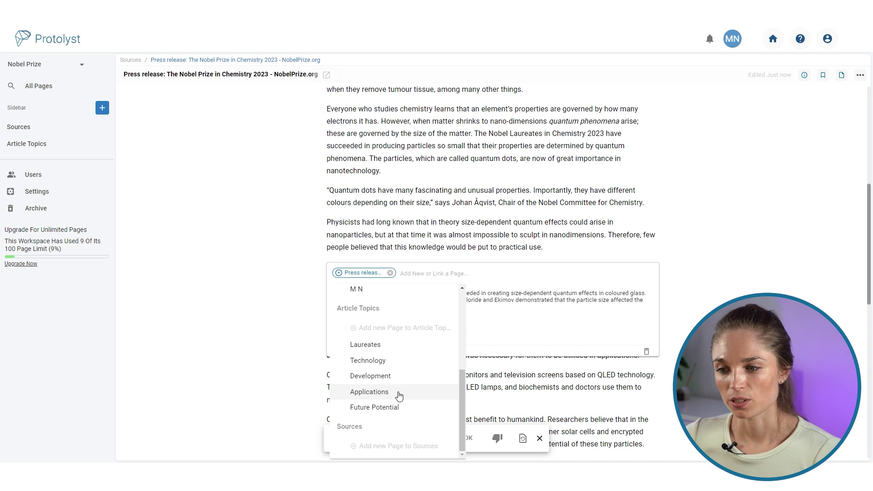
{"action": "left_click", "coordinate": [389, 347]}
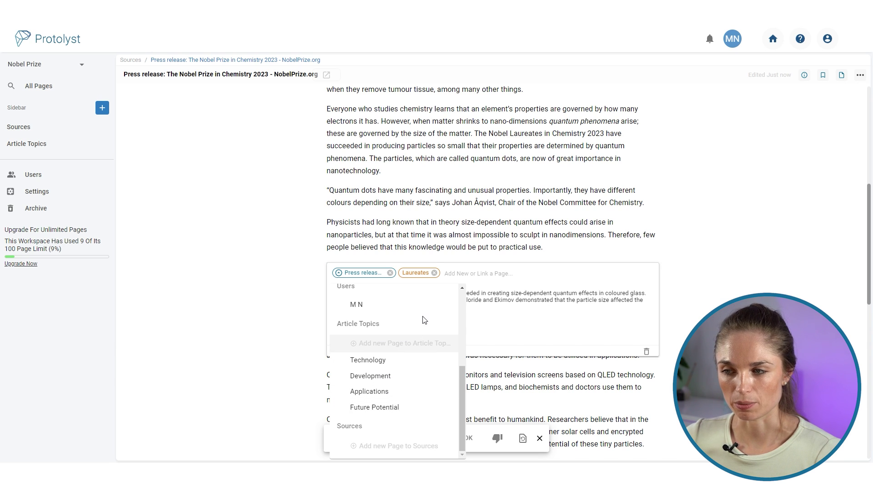
{"action": "left_click", "coordinate": [395, 378]}
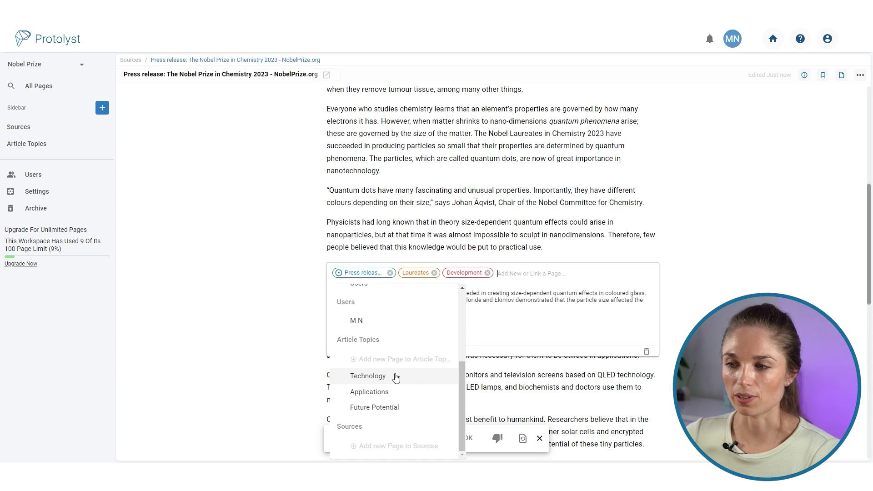
{"action": "left_click", "coordinate": [518, 327]}
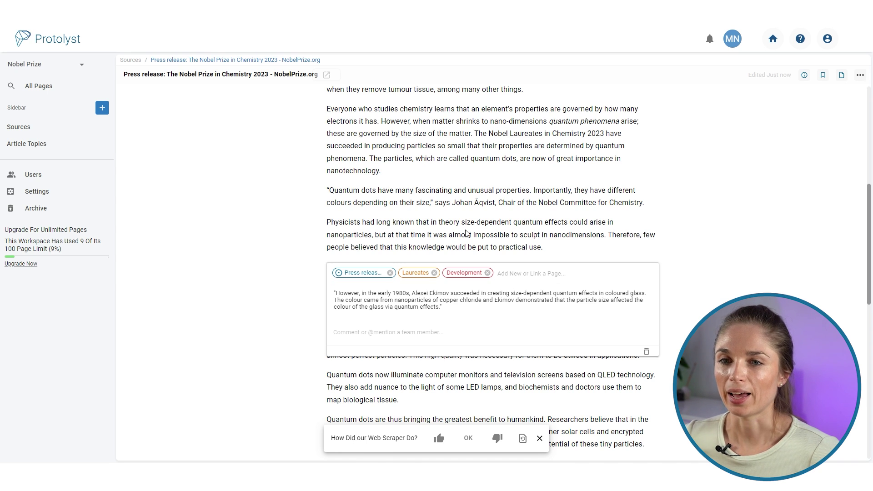
{"action": "left_click", "coordinate": [54, 144]}
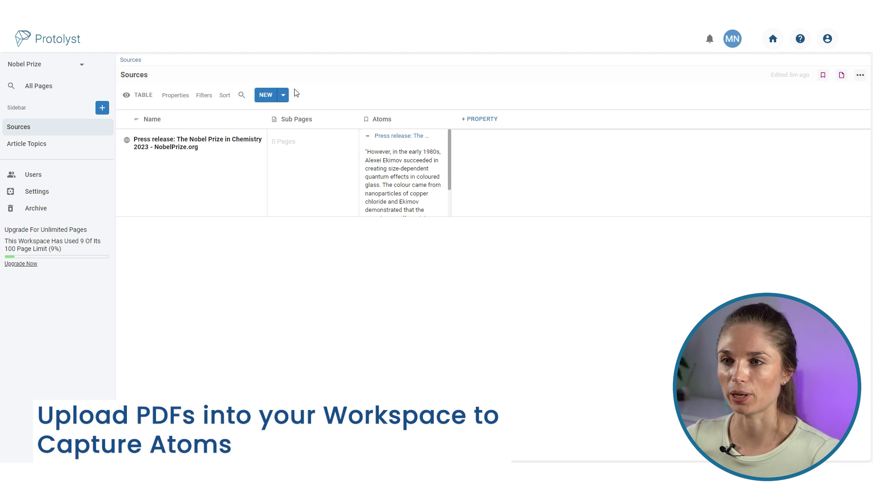
Add the advanced-chemistryprize2023 PDF to the Sources table and open it
{"action": "left_click_drag", "start_coordinate": [231, 138], "coordinate": [225, 331]}
{"action": "left_click_drag", "start_coordinate": [287, 286], "coordinate": [286, 285]}
{"action": "left_click", "coordinate": [243, 142]}
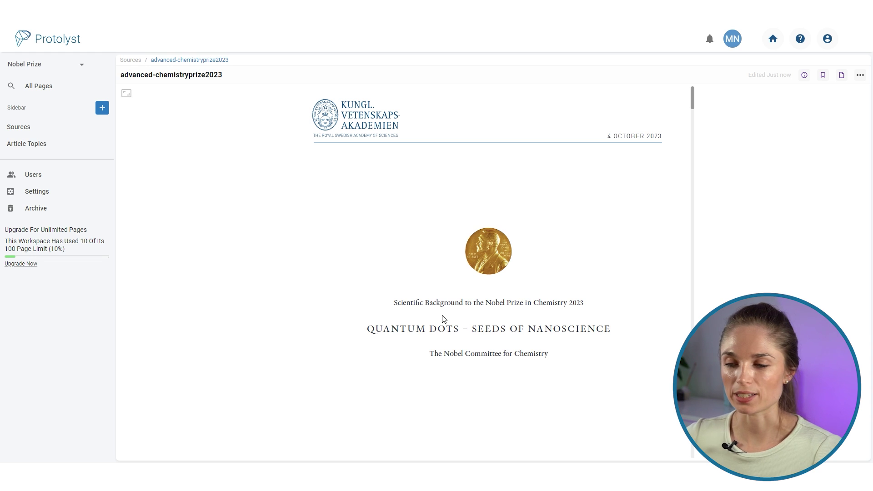
Capture the first Introduction paragraph as a highlight linked to Technology
{"action": "scroll", "coordinate": [454, 315], "scroll_direction": "down", "scroll_amount": 8}
{"action": "scroll", "coordinate": [455, 316], "scroll_direction": "down", "scroll_amount": 3}
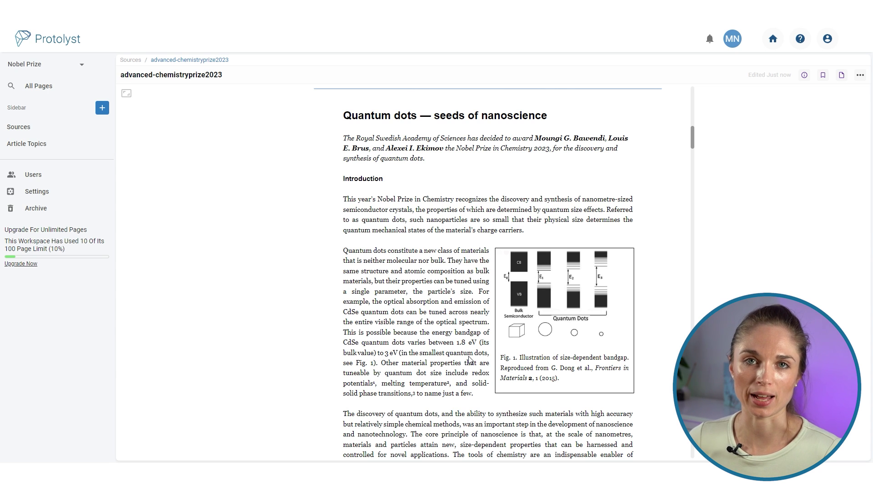
{"action": "left_click_drag", "start_coordinate": [343, 198], "coordinate": [523, 230]}
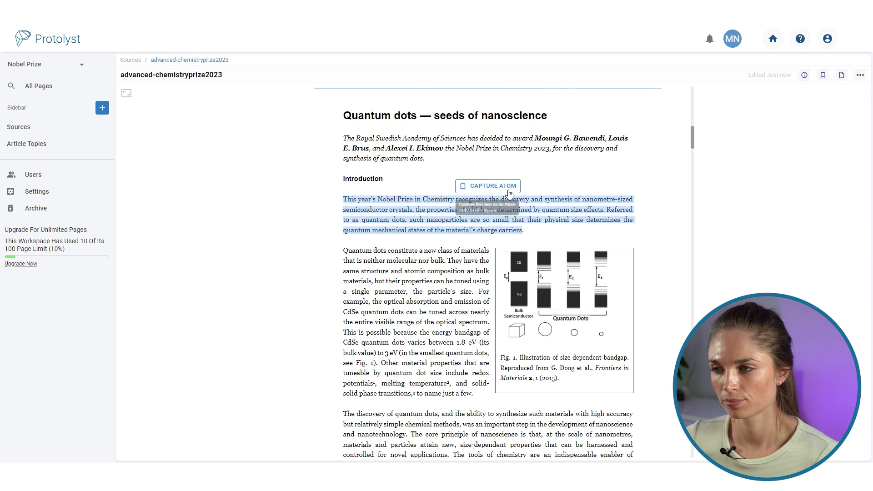
{"action": "left_click", "coordinate": [487, 186]}
{"action": "left_click", "coordinate": [454, 249]}
{"action": "scroll", "coordinate": [423, 327], "scroll_direction": "down", "scroll_amount": 2}
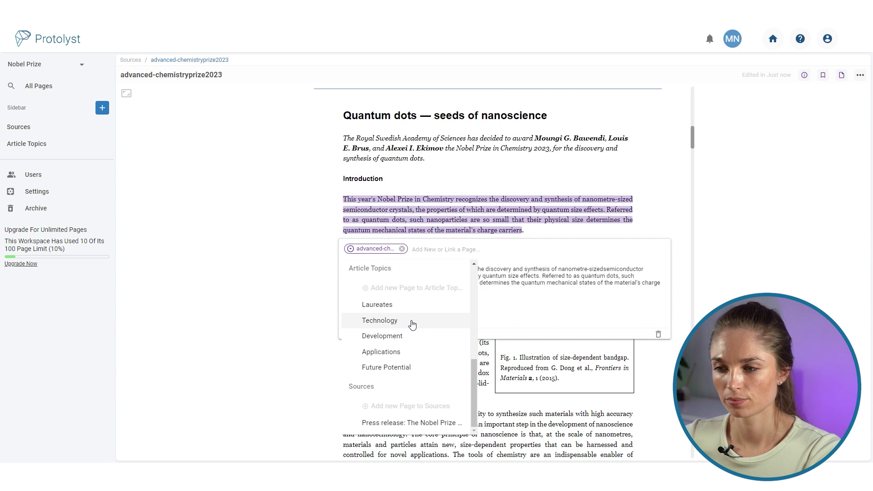
{"action": "left_click", "coordinate": [414, 323]}
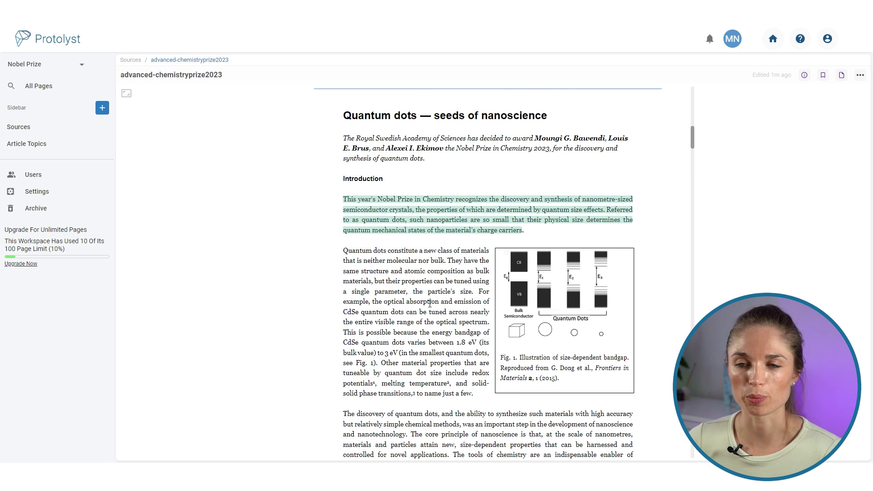
{"action": "left_click", "coordinate": [41, 150]}
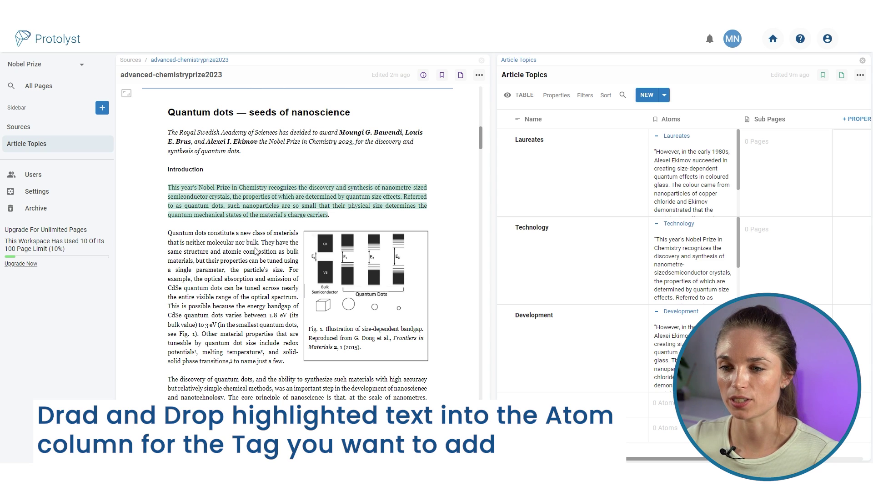
Make the passage beginning 'They have the same structure' a Technology atom
{"action": "left_click_drag", "start_coordinate": [261, 243], "coordinate": [696, 255]}
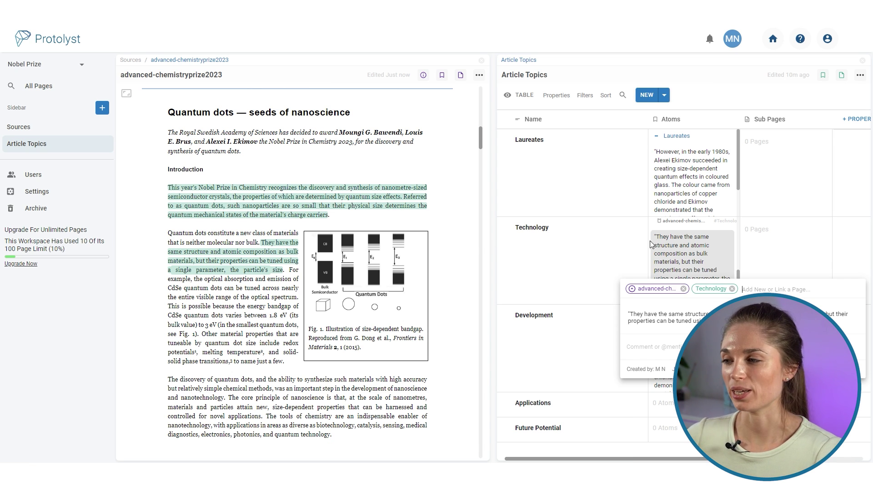
{"action": "left_click", "coordinate": [573, 264]}
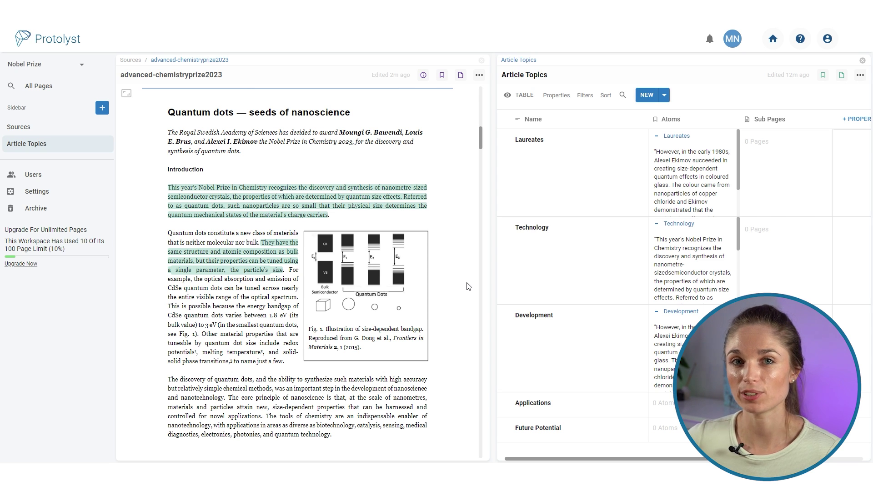
Close the Article Topics panel and delete the Sources table's Sub Pages column
{"action": "left_click", "coordinate": [863, 62]}
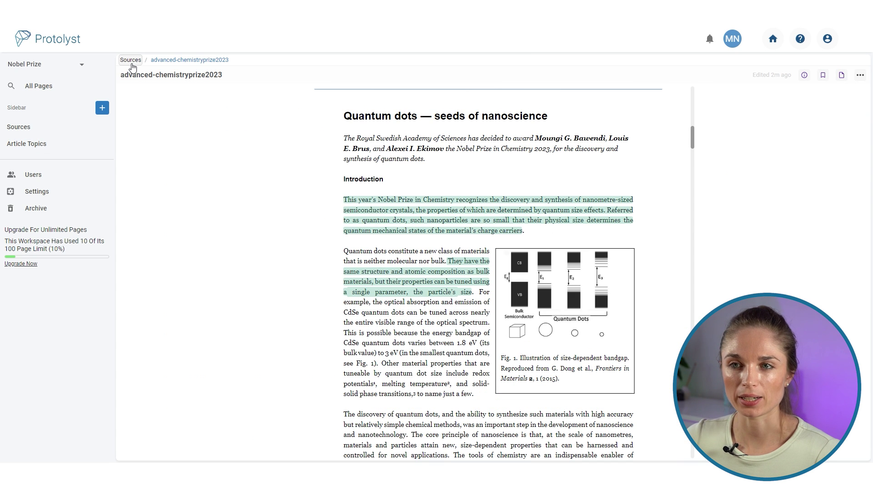
{"action": "left_click", "coordinate": [131, 60]}
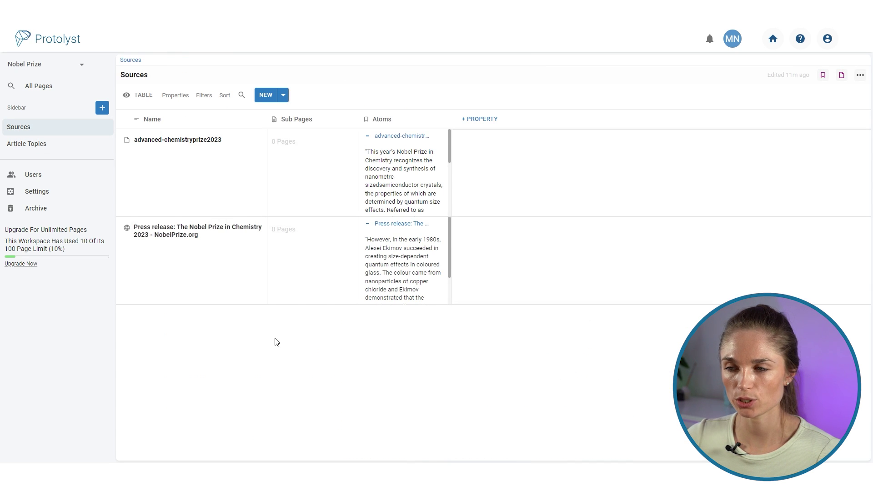
{"action": "left_click", "coordinate": [335, 118]}
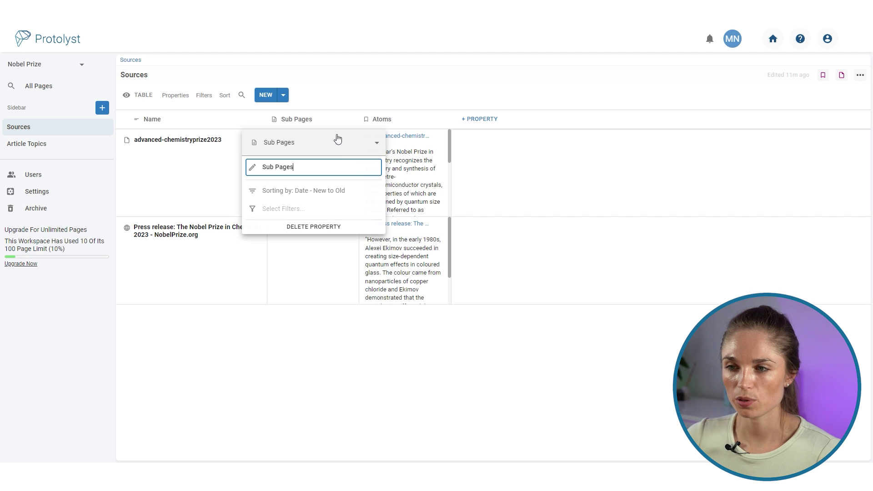
{"action": "left_click", "coordinate": [337, 226]}
{"action": "left_click", "coordinate": [550, 275]}
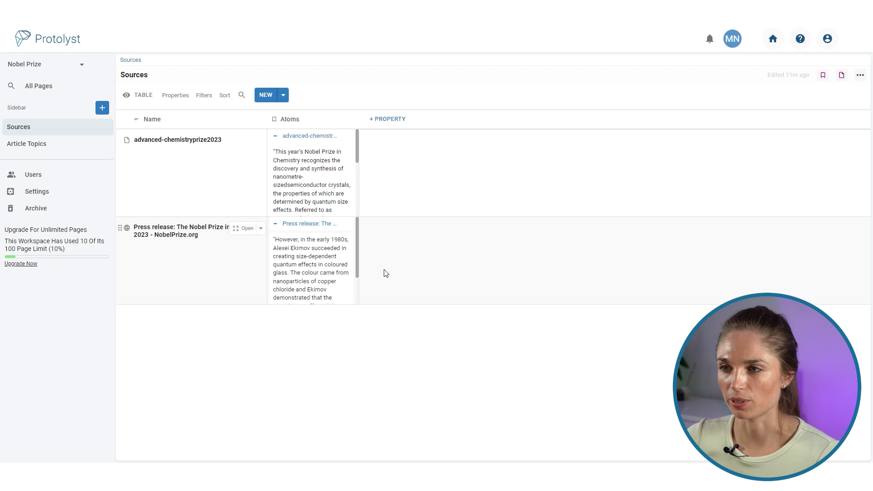
Add an Atoms column filtered to Laureates, then reopen the advanced-chemistryprize2023 source
{"action": "left_click", "coordinate": [392, 119]}
{"action": "left_click", "coordinate": [392, 120]}
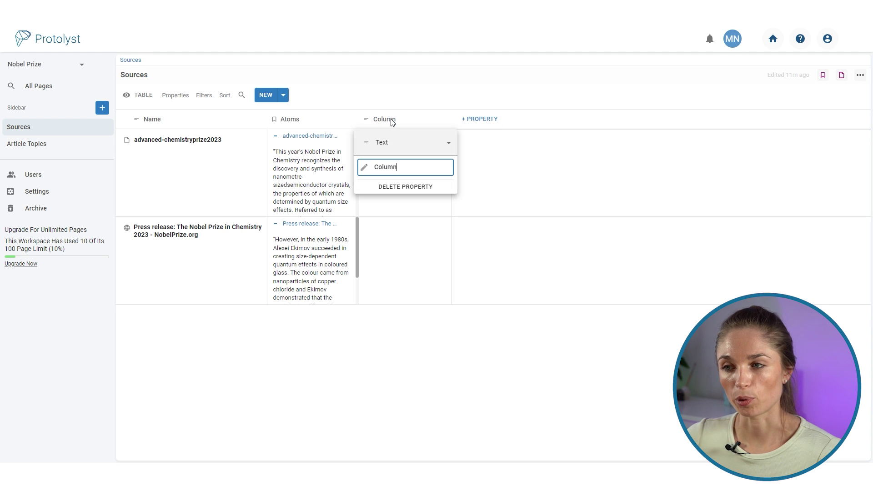
{"action": "left_click", "coordinate": [425, 144]}
{"action": "left_click", "coordinate": [396, 66]}
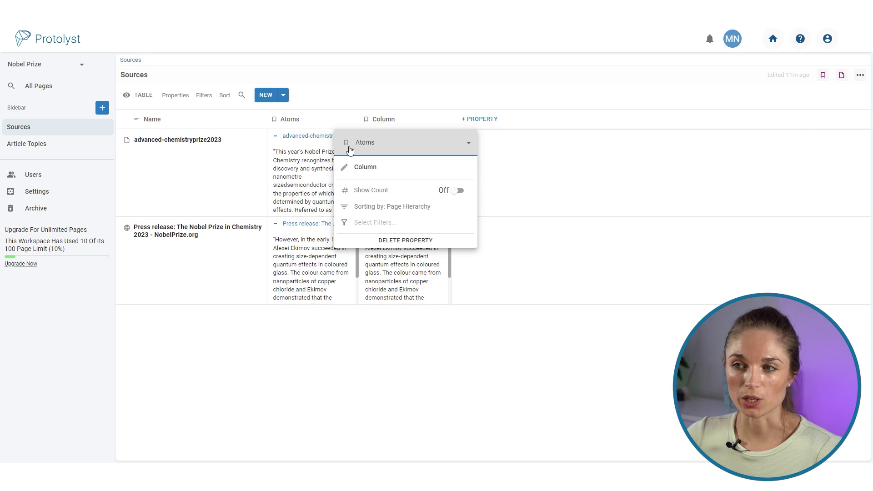
{"action": "left_click", "coordinate": [381, 227]}
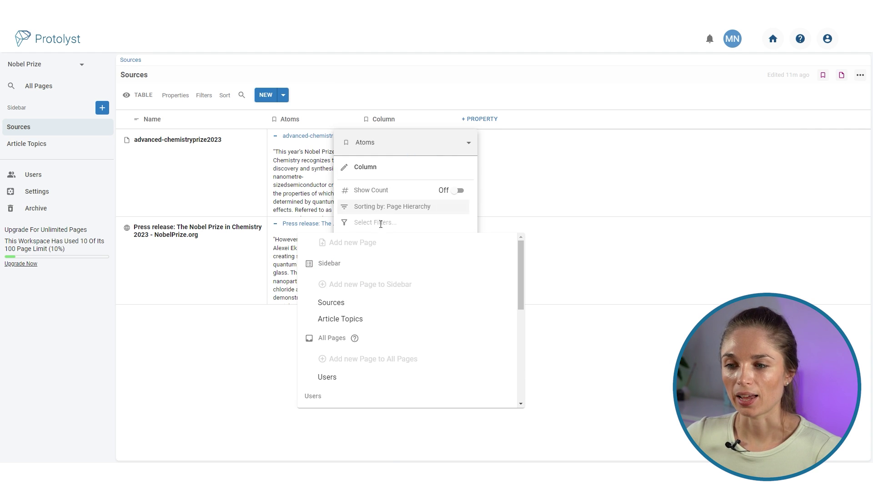
{"action": "scroll", "coordinate": [378, 337], "scroll_direction": "down", "scroll_amount": 3}
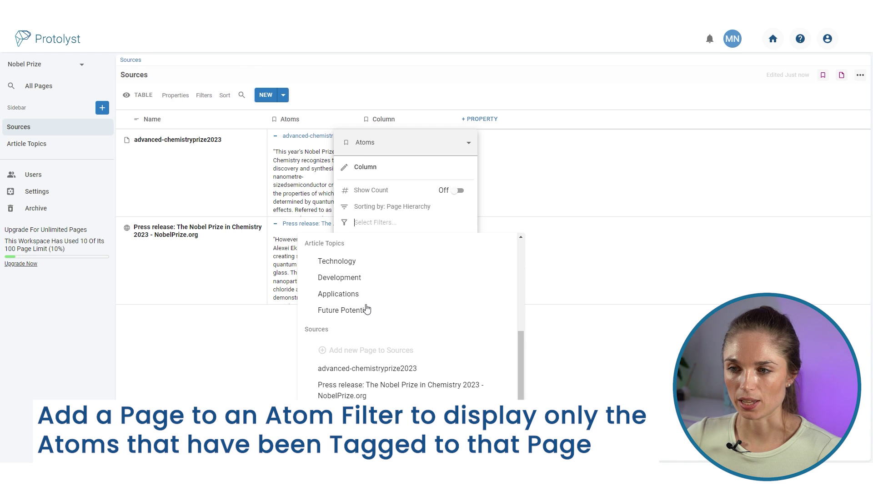
{"action": "scroll", "coordinate": [364, 319], "scroll_direction": "up", "scroll_amount": 4}
{"action": "scroll", "coordinate": [359, 332], "scroll_direction": "down", "scroll_amount": 3}
{"action": "scroll", "coordinate": [360, 336], "scroll_direction": "down", "scroll_amount": 1}
{"action": "scroll", "coordinate": [357, 331], "scroll_direction": "up", "scroll_amount": 3}
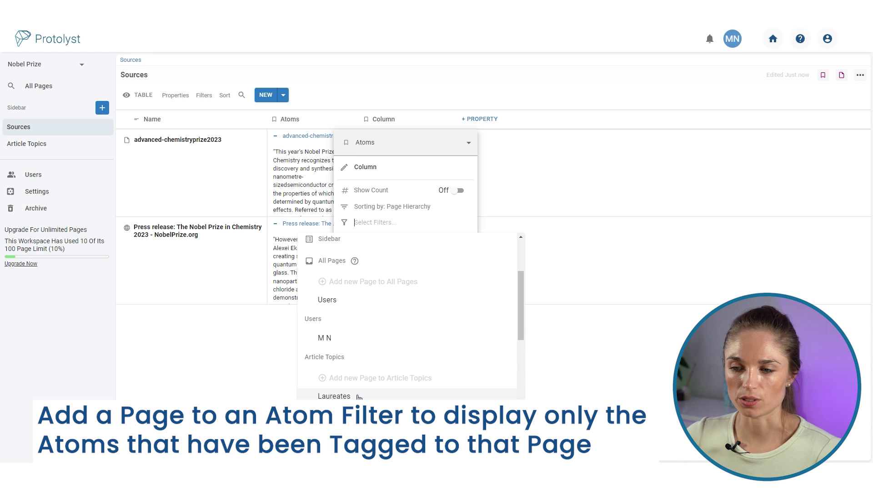
{"action": "left_click", "coordinate": [355, 395]}
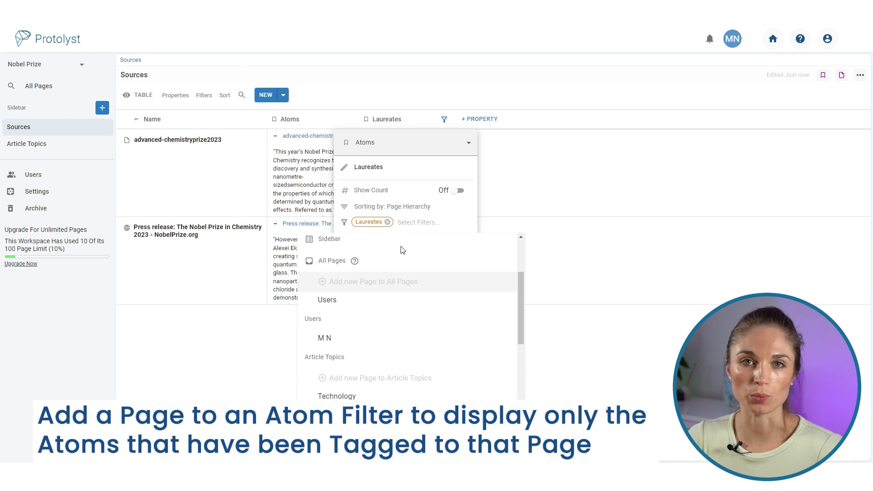
{"action": "left_click", "coordinate": [463, 80]}
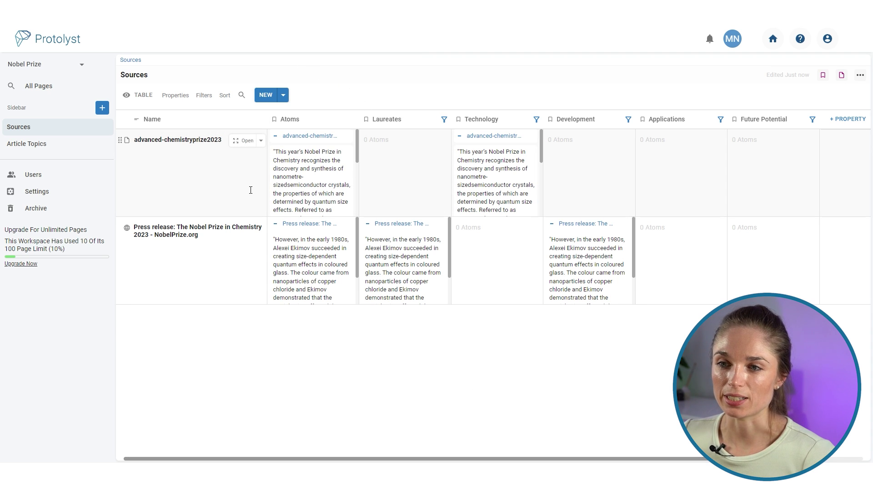
{"action": "left_click", "coordinate": [245, 141]}
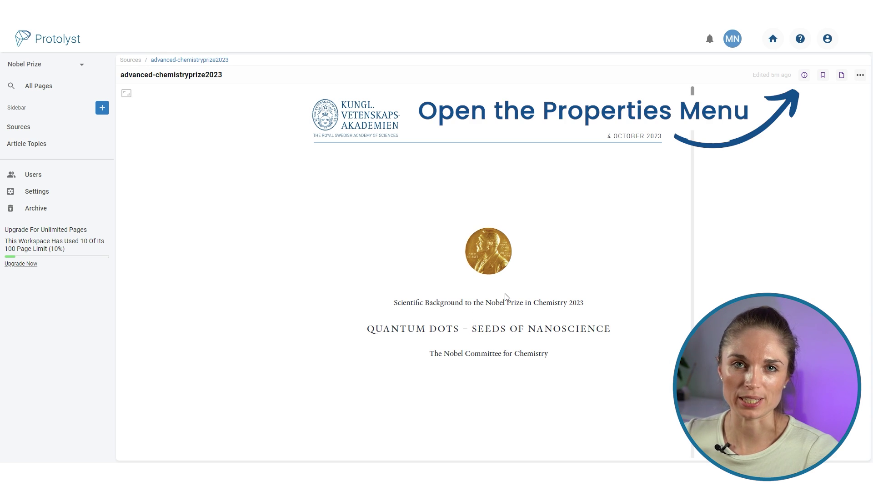
Tag the 'Other material properties…' passage as a Technology atom via the properties panel
{"action": "left_click", "coordinate": [806, 77]}
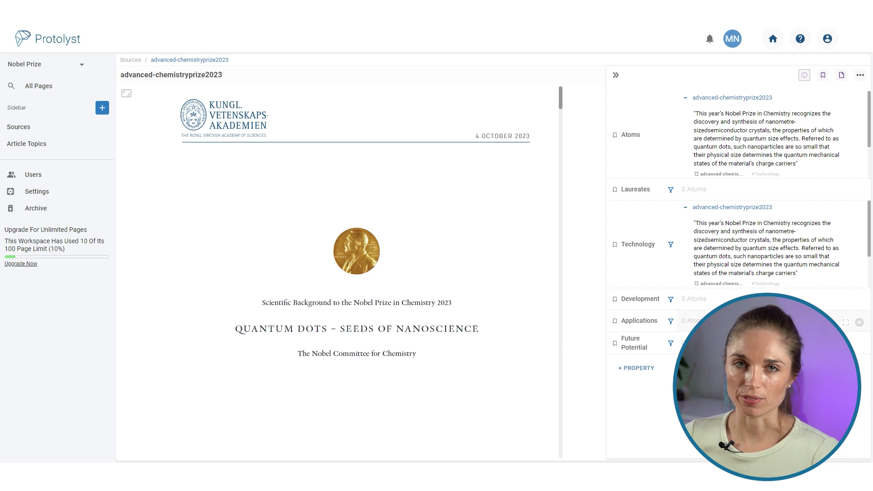
{"action": "scroll", "coordinate": [385, 326], "scroll_direction": "down", "scroll_amount": 10}
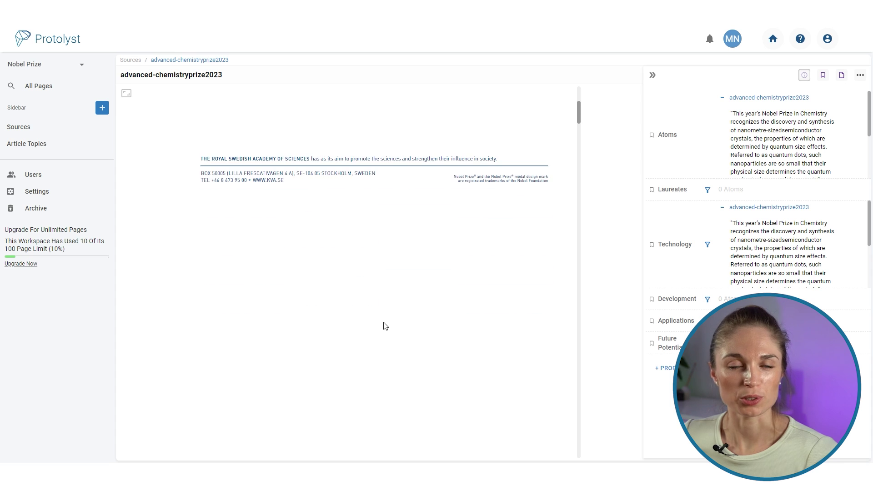
{"action": "scroll", "coordinate": [385, 326], "scroll_direction": "down", "scroll_amount": 5}
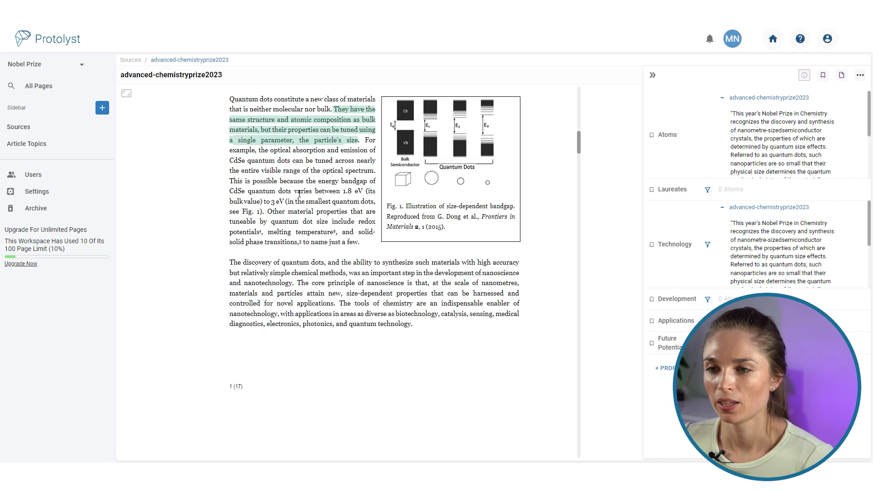
{"action": "left_click_drag", "start_coordinate": [270, 213], "coordinate": [373, 249]}
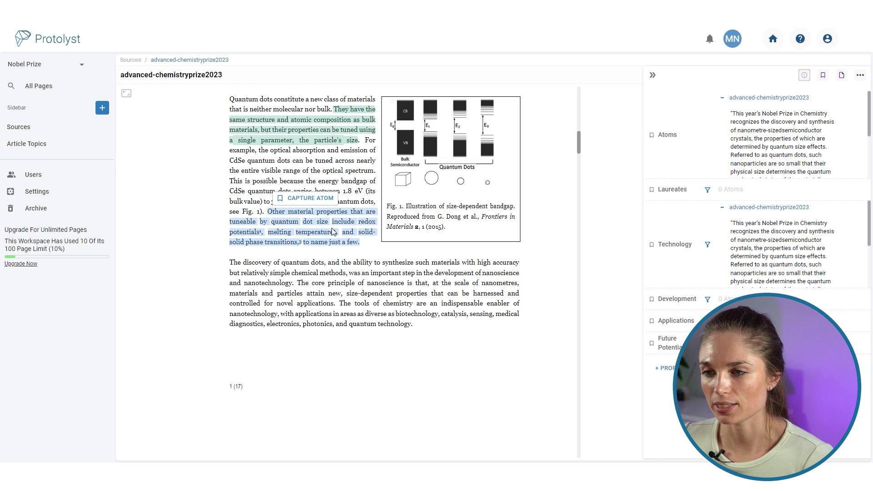
{"action": "left_click_drag", "start_coordinate": [329, 229], "coordinate": [784, 263]}
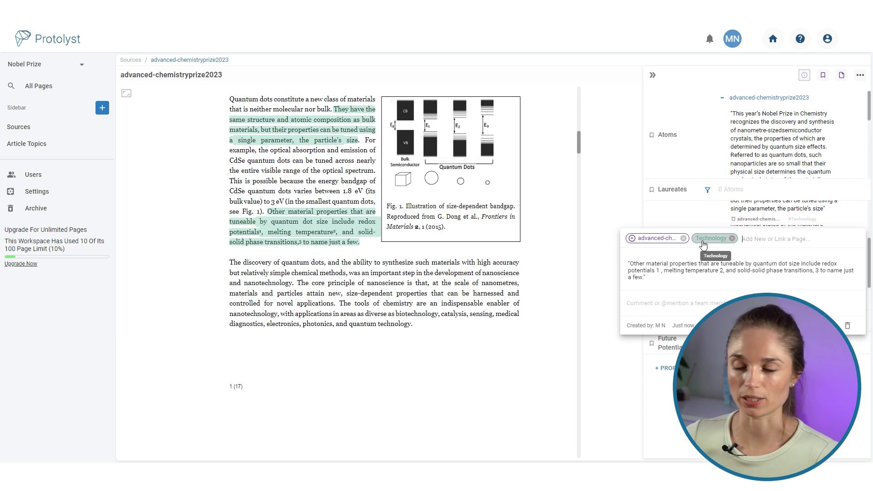
{"action": "left_click", "coordinate": [710, 320]}
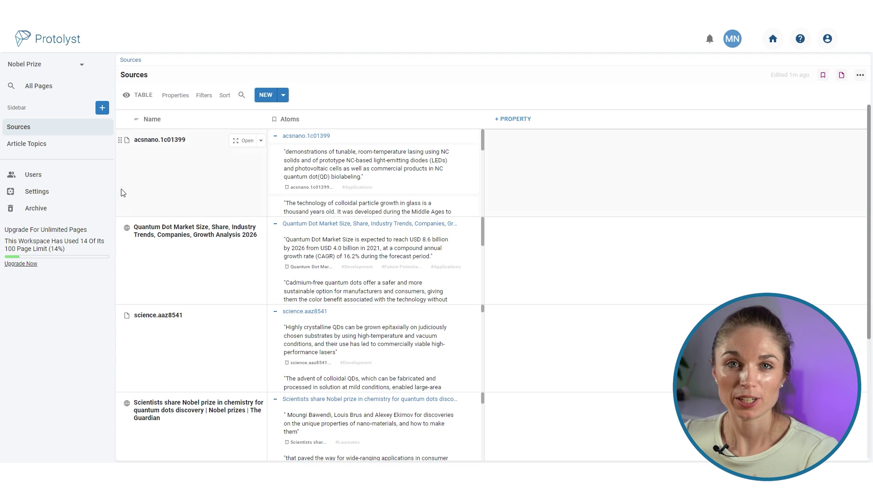
Open the Technology row of Article Topics as its own page
{"action": "left_click", "coordinate": [68, 146]}
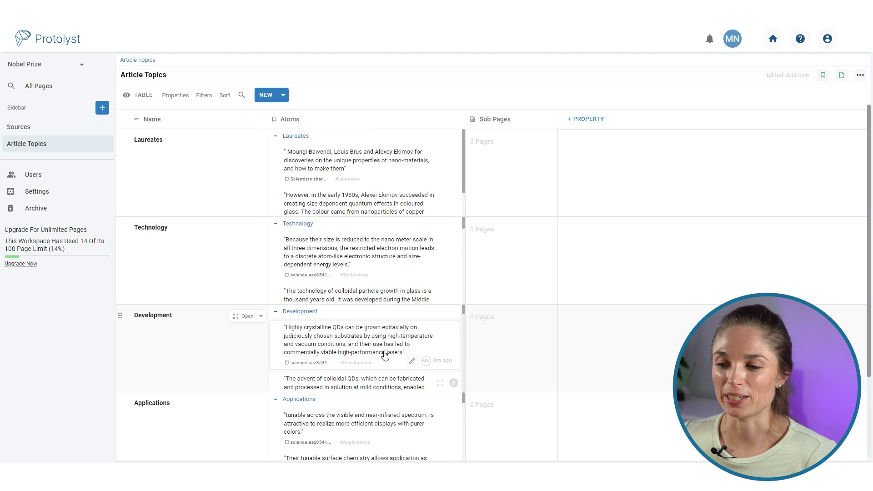
{"action": "scroll", "coordinate": [384, 355], "scroll_direction": "down", "scroll_amount": 5}
{"action": "scroll", "coordinate": [384, 355], "scroll_direction": "up", "scroll_amount": 5}
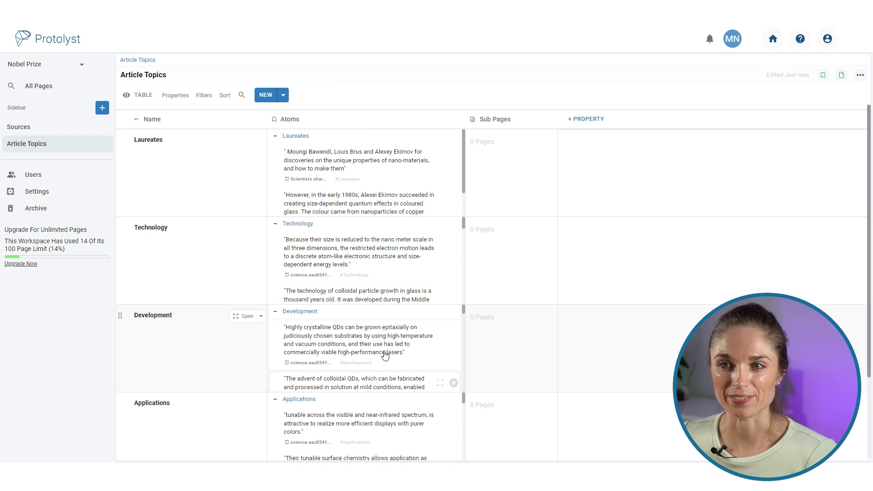
{"action": "mouse_move", "coordinate": [384, 355]}
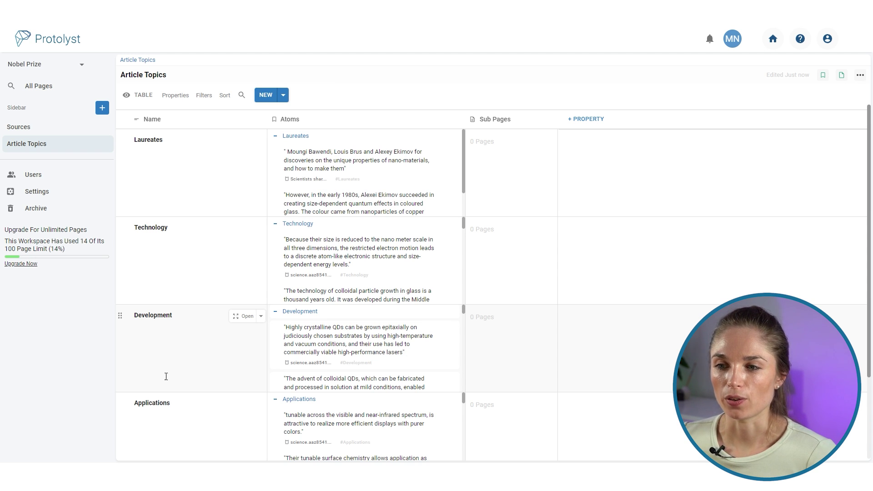
{"action": "left_click", "coordinate": [247, 229]}
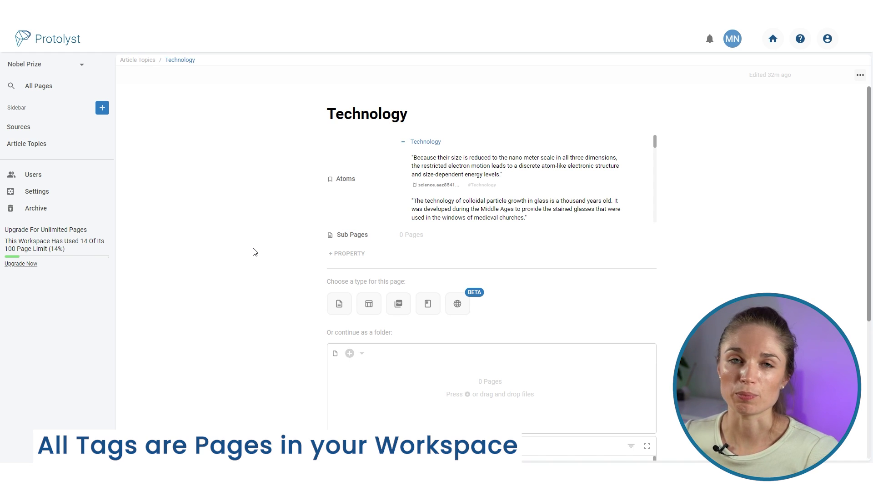
Make the Technology page a text document and insert the optical filters quote from its atoms
{"action": "left_click", "coordinate": [340, 305]}
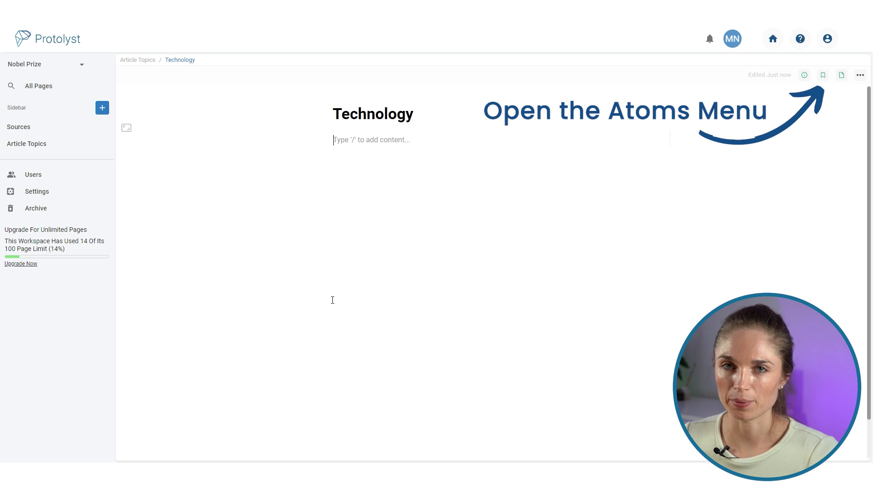
{"action": "left_click", "coordinate": [824, 76]}
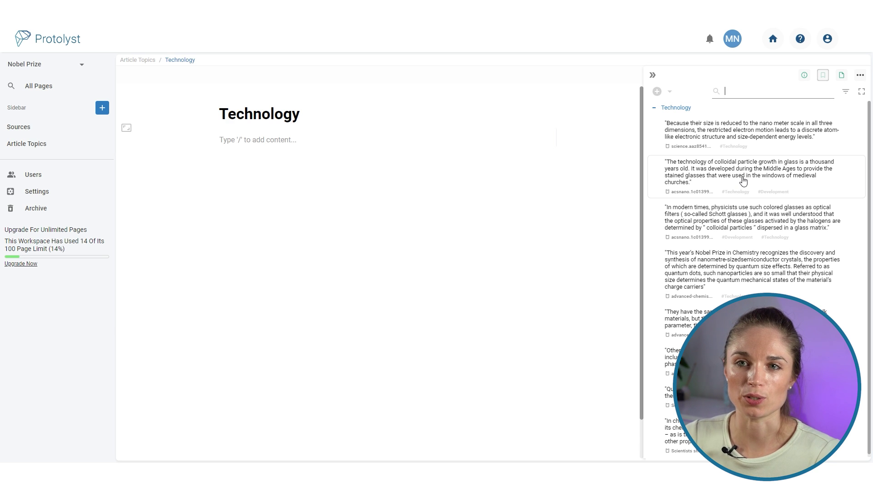
{"action": "scroll", "coordinate": [755, 218], "scroll_direction": "down", "scroll_amount": 1}
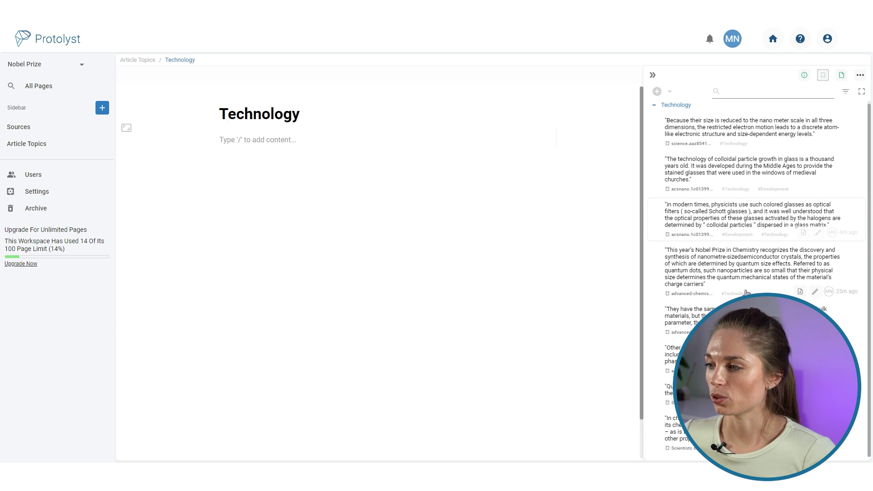
{"action": "left_click_drag", "start_coordinate": [757, 229], "coordinate": [284, 144]}
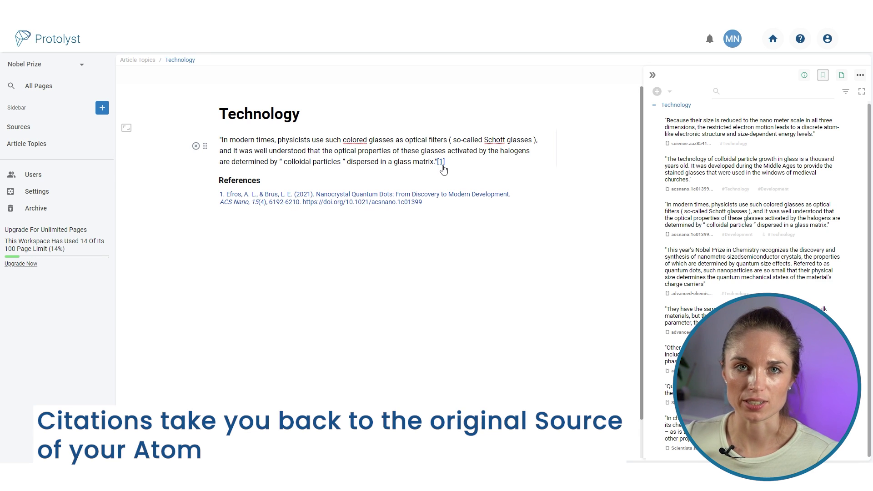
Check citation [1]'s source, add a paragraph after the quote, and return to Article Topics
{"action": "left_click", "coordinate": [442, 165]}
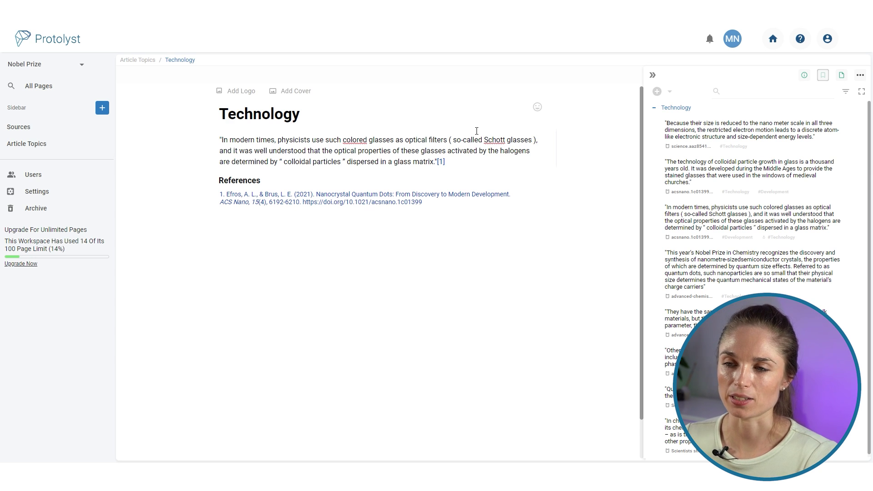
{"action": "left_click", "coordinate": [473, 163]}
{"action": "key", "text": "Return"}
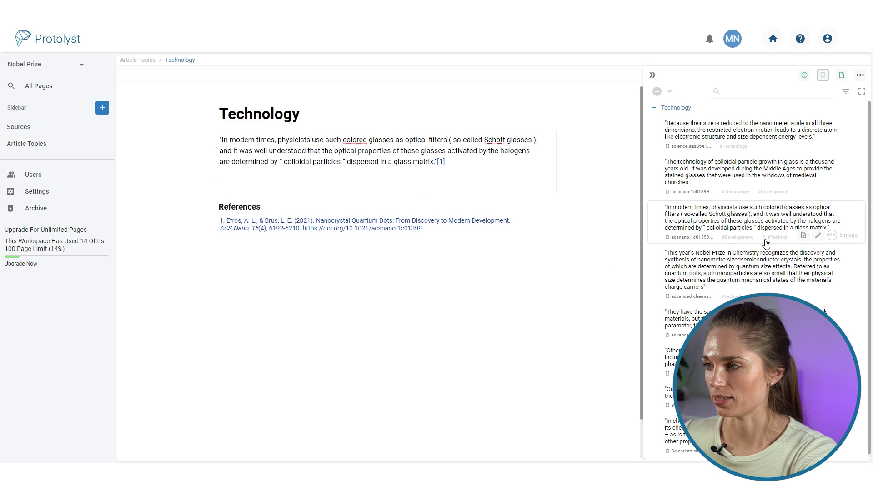
{"action": "mouse_move", "coordinate": [752, 185]}
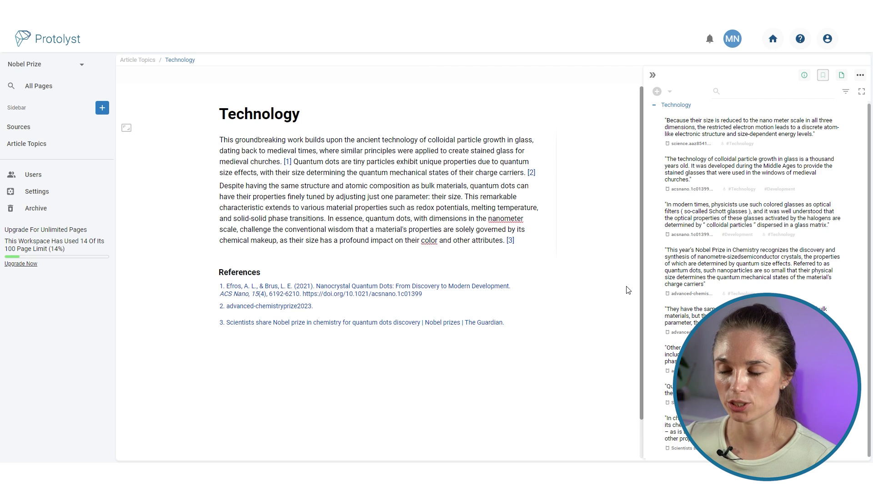
{"action": "left_click", "coordinate": [146, 59]}
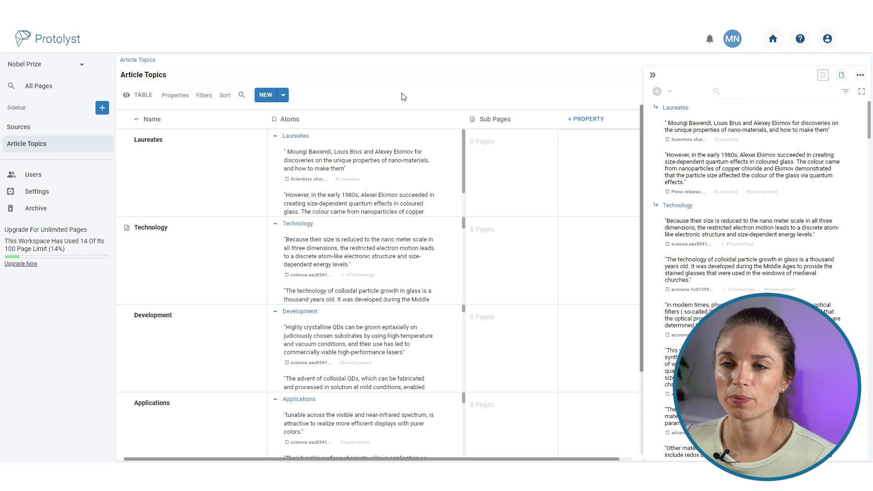
Create a new Vertical view for the Article Topics table
{"action": "left_click", "coordinate": [139, 96]}
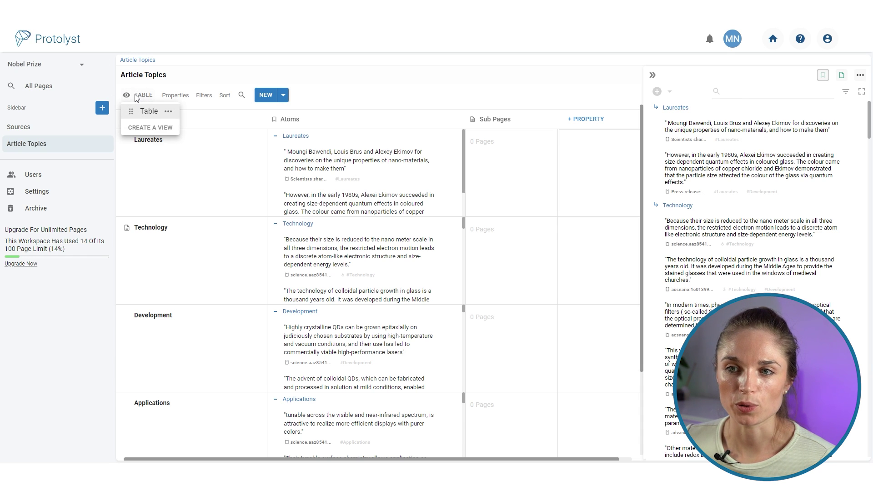
{"action": "left_click", "coordinate": [166, 129]}
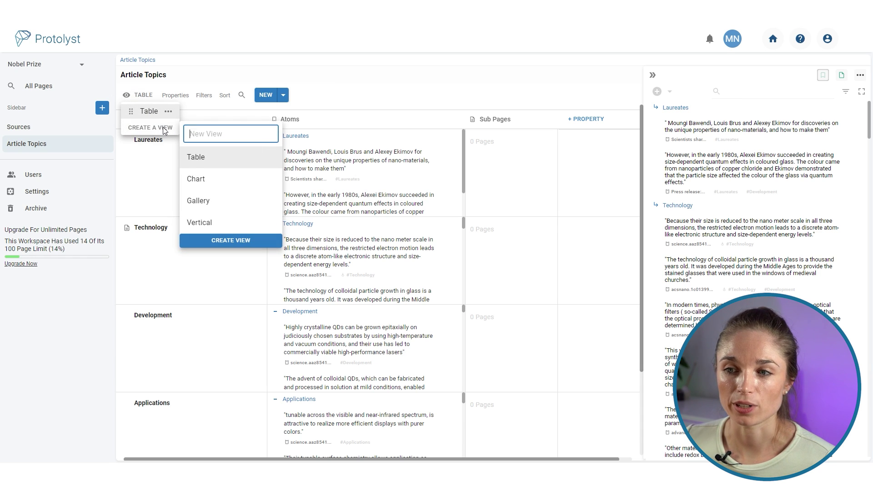
{"action": "left_click", "coordinate": [232, 220]}
{"action": "left_click", "coordinate": [233, 241]}
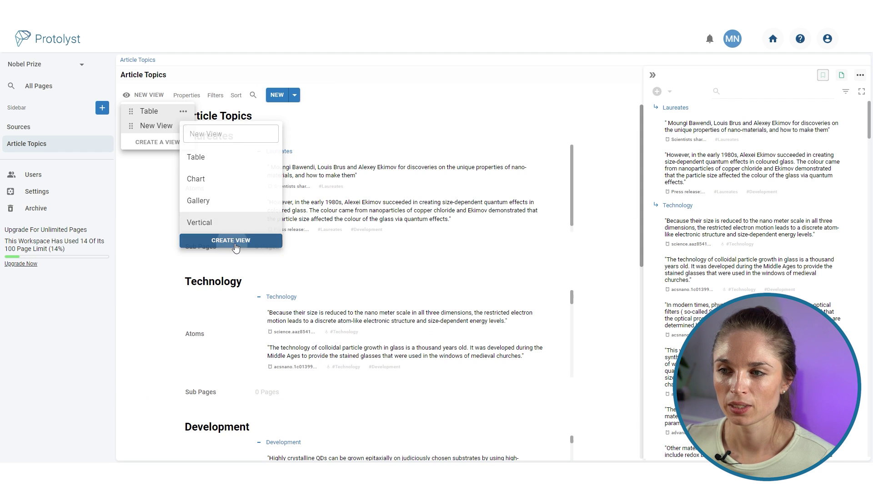
{"action": "left_click", "coordinate": [356, 137]}
{"action": "scroll", "coordinate": [383, 364], "scroll_direction": "down", "scroll_amount": 5}
{"action": "scroll", "coordinate": [155, 337], "scroll_direction": "down", "scroll_amount": 8}
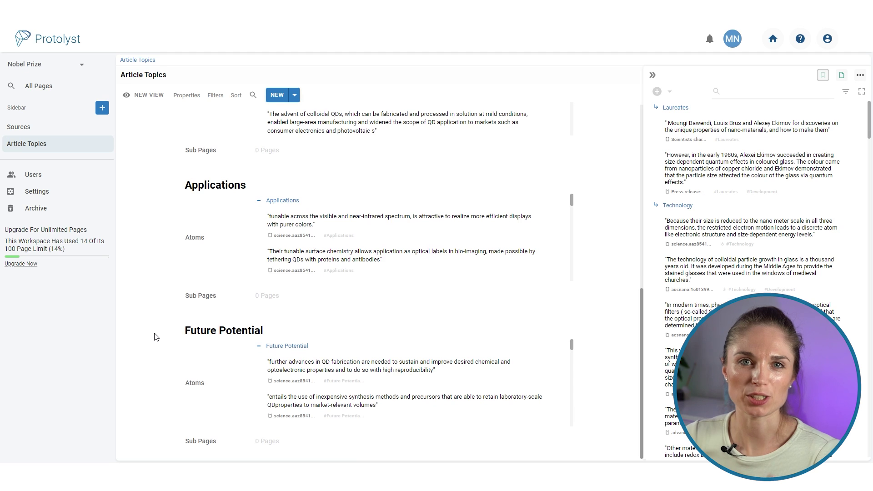
{"action": "scroll", "coordinate": [154, 336], "scroll_direction": "up", "scroll_amount": 8}
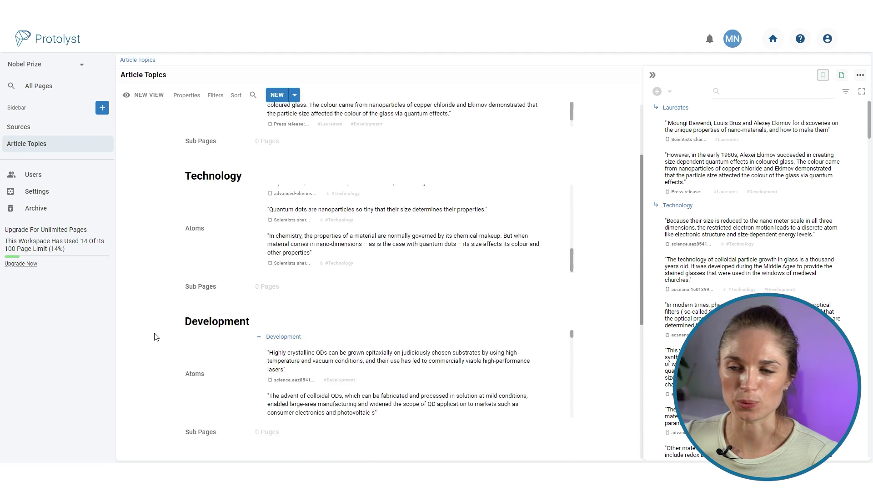
In the view's properties, turn on Display Page Preview and hide Atoms and Sub Pages
{"action": "left_click", "coordinate": [187, 95]}
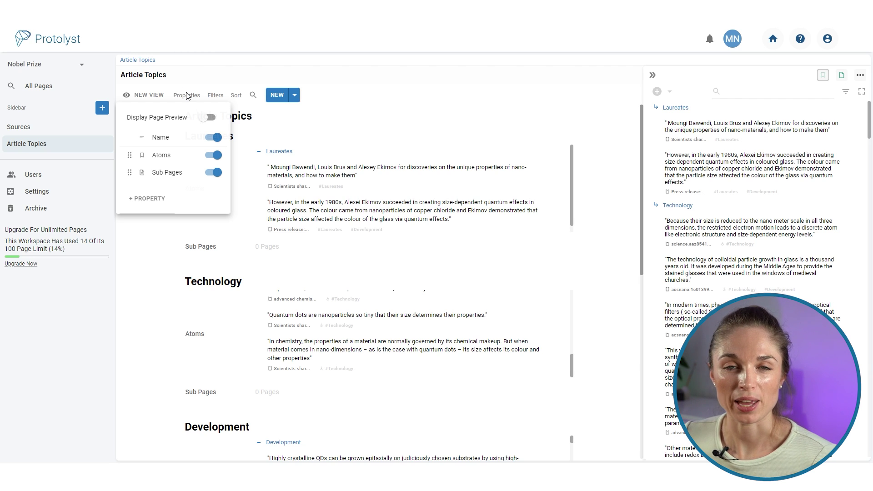
{"action": "left_click", "coordinate": [208, 117]}
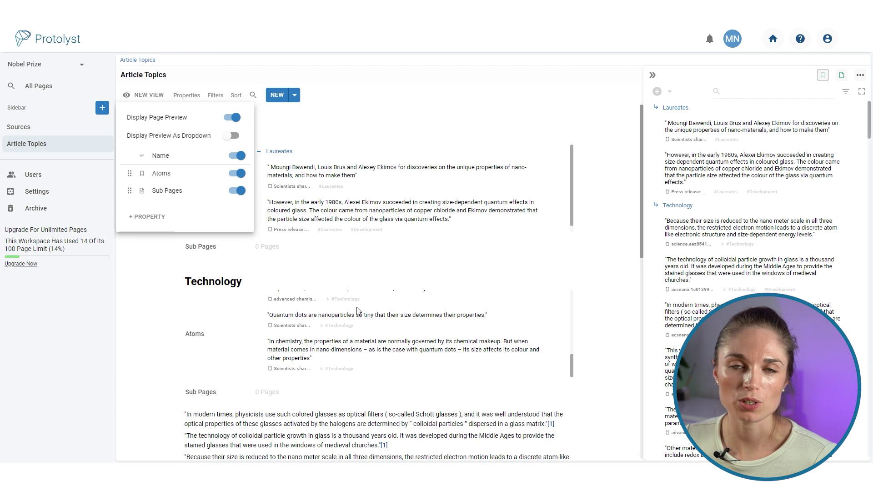
{"action": "left_click", "coordinate": [150, 362]}
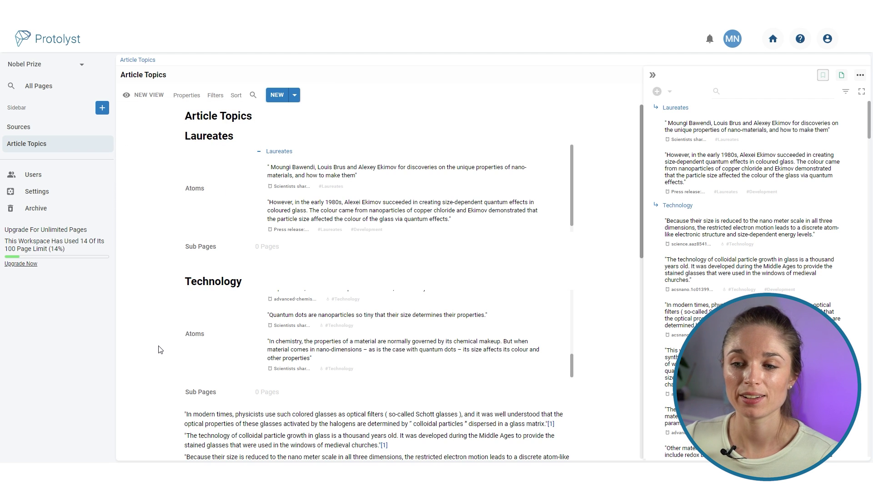
{"action": "scroll", "coordinate": [161, 350], "scroll_direction": "down", "scroll_amount": 6}
{"action": "scroll", "coordinate": [159, 318], "scroll_direction": "up", "scroll_amount": 7}
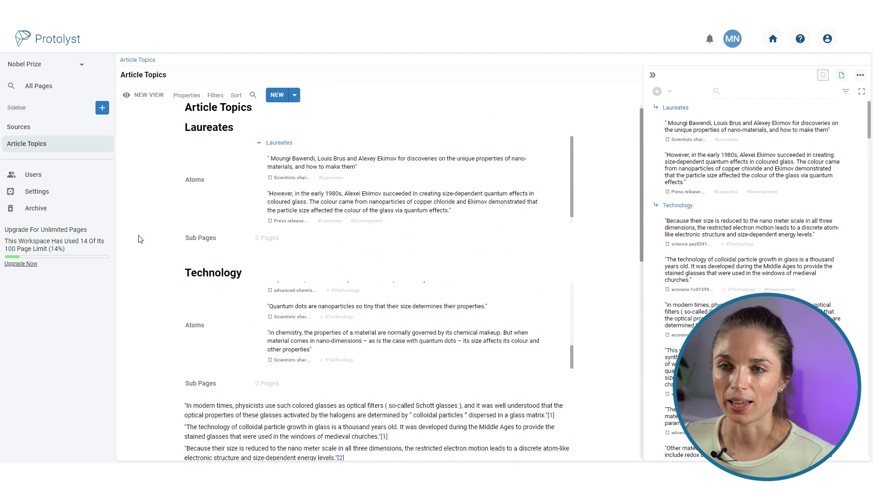
{"action": "left_click", "coordinate": [186, 95]}
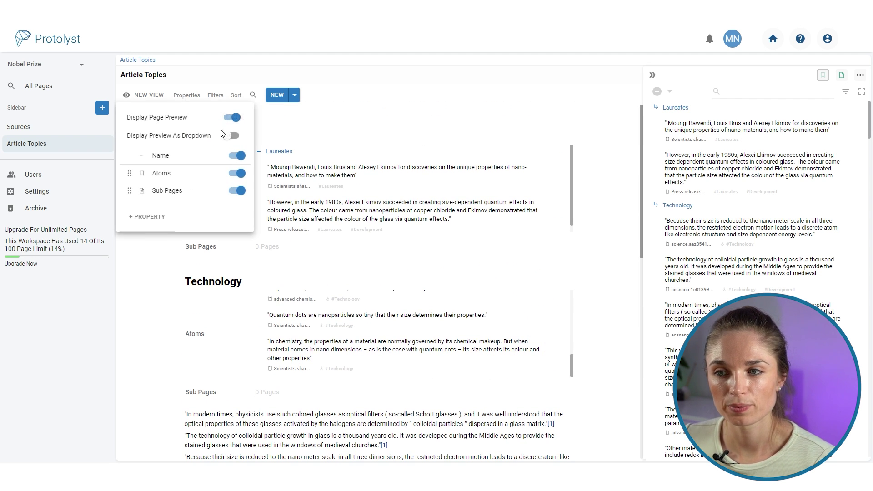
{"action": "left_click", "coordinate": [237, 173]}
{"action": "left_click", "coordinate": [237, 191]}
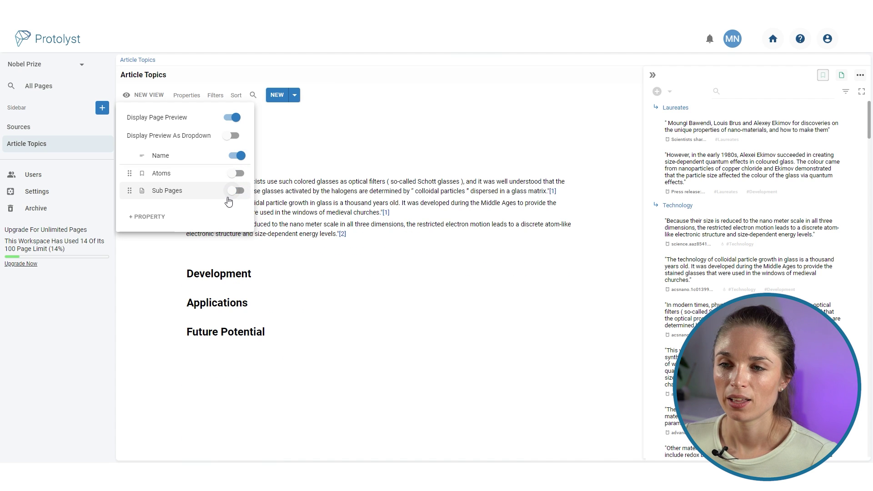
{"action": "left_click", "coordinate": [164, 267]}
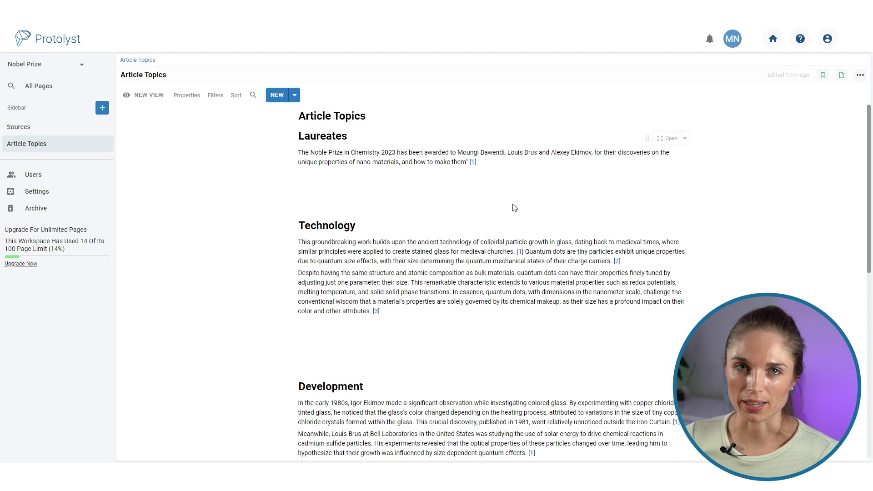
Rename the page title to 'The Nobel Prize in Chemistry 2023'
{"action": "triple_click", "coordinate": [160, 76]}
{"action": "type", "text": "T"}
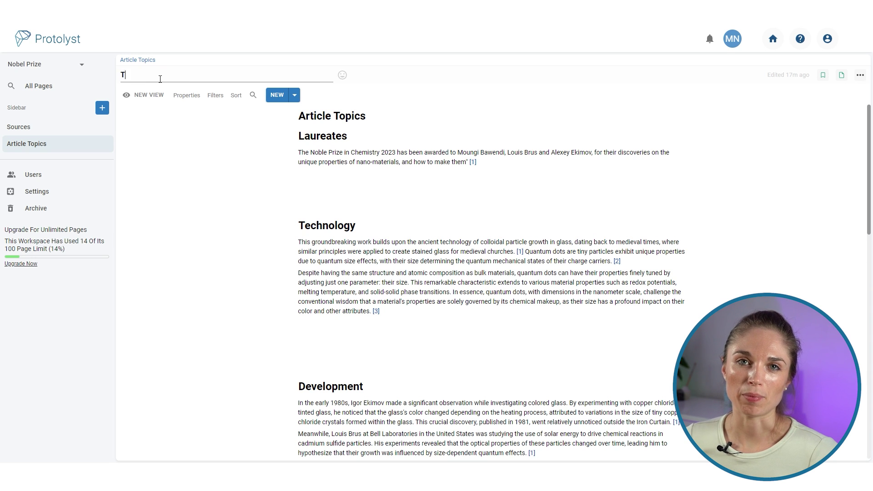
{"action": "type", "text": "he Nobel pri"}
{"action": "key", "text": "BackSpace"}
{"action": "key", "text": "BackSpace"}
{"action": "key", "text": "BackSpace"}
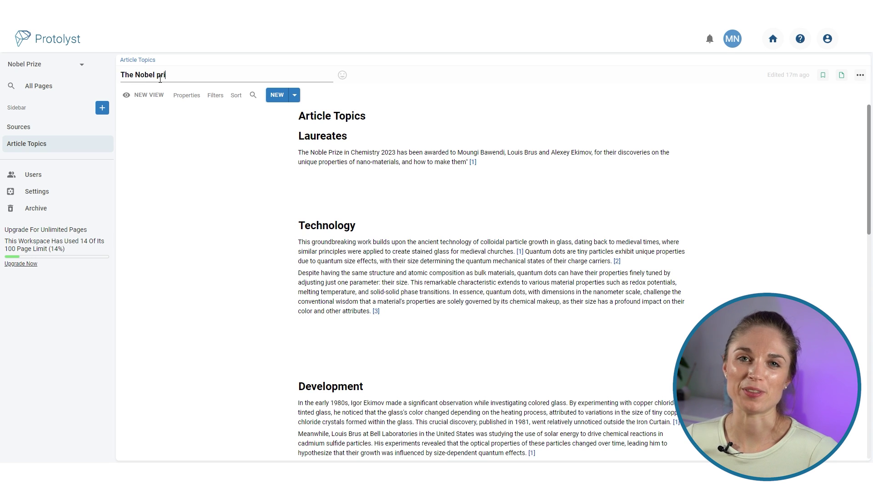
{"action": "type", "text": "Prize in Chemistry 2023"}
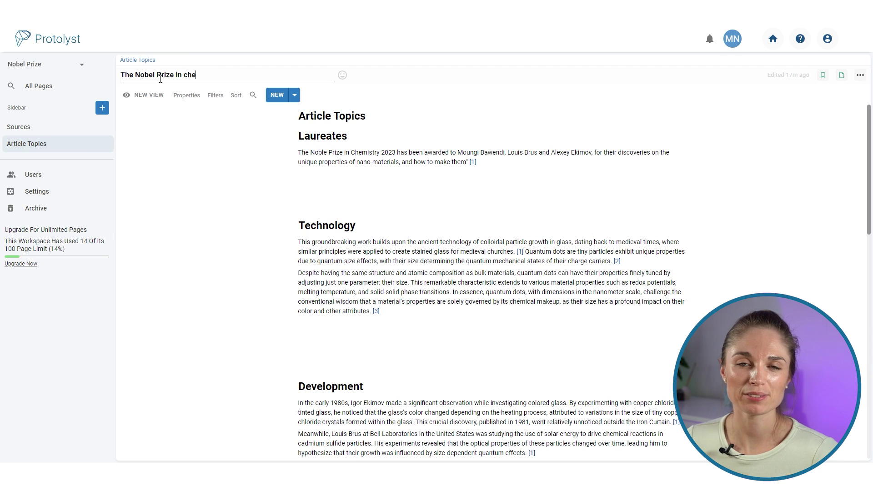
{"action": "key", "text": "Return"}
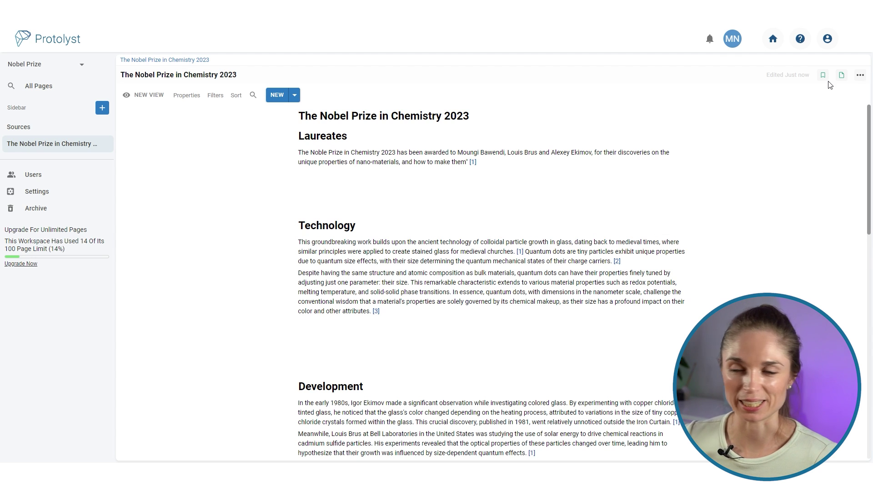
Download the page as a Doc file from its options menu
{"action": "left_click", "coordinate": [860, 75]}
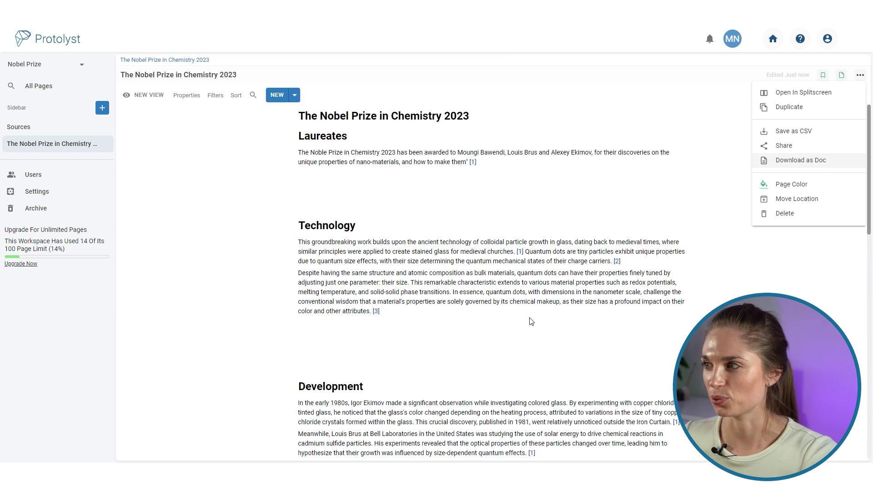
{"action": "left_click", "coordinate": [655, 329]}
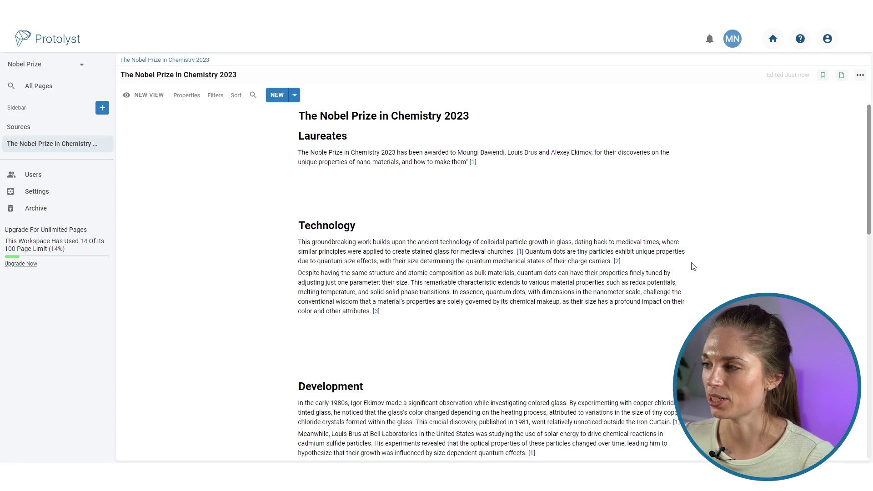
{"action": "scroll", "coordinate": [760, 266], "scroll_direction": "down", "scroll_amount": 4}
{"action": "scroll", "coordinate": [761, 266], "scroll_direction": "down", "scroll_amount": 10}
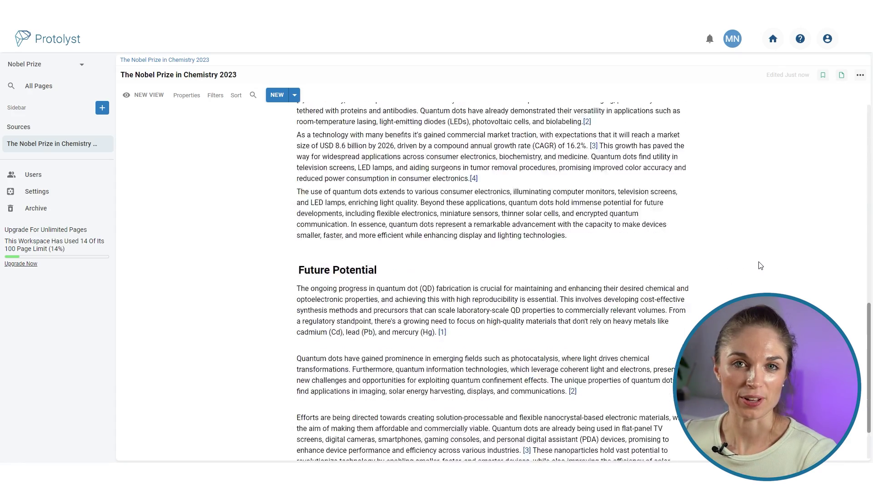
{"action": "scroll", "coordinate": [760, 265], "scroll_direction": "up", "scroll_amount": 15}
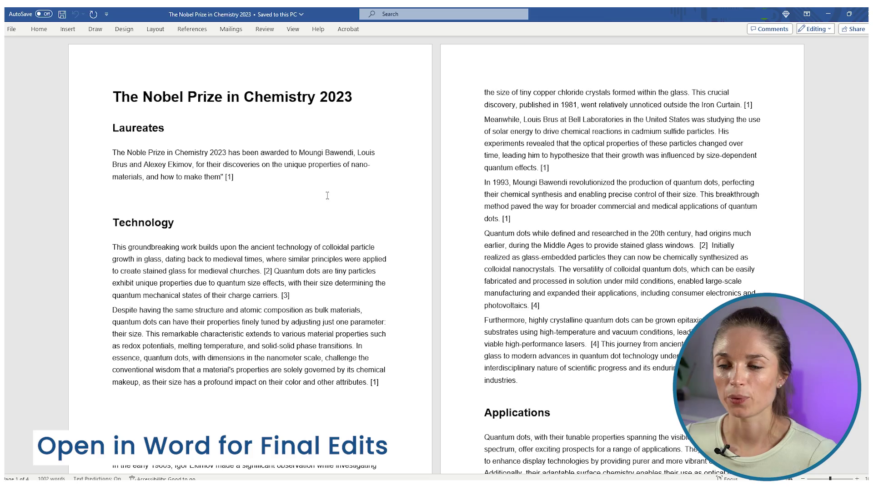
{"action": "scroll", "coordinate": [676, 309], "scroll_direction": "down", "scroll_amount": 8}
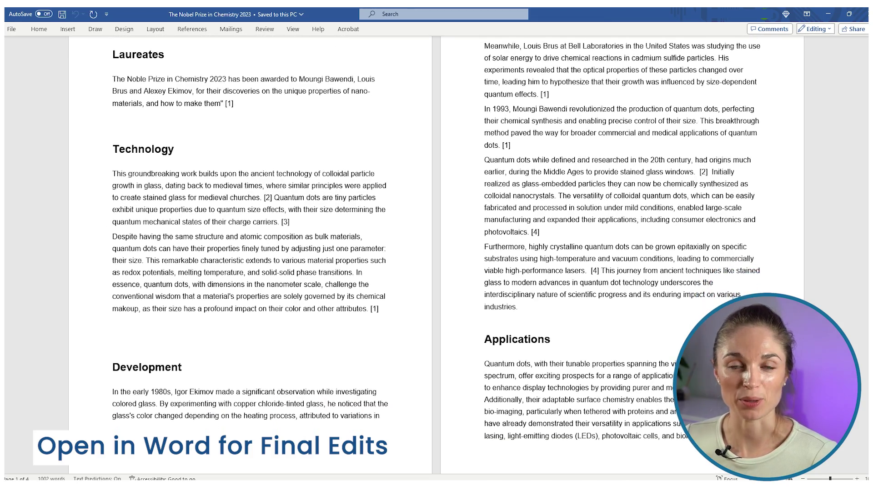
{"action": "scroll", "coordinate": [733, 298], "scroll_direction": "down", "scroll_amount": 1}
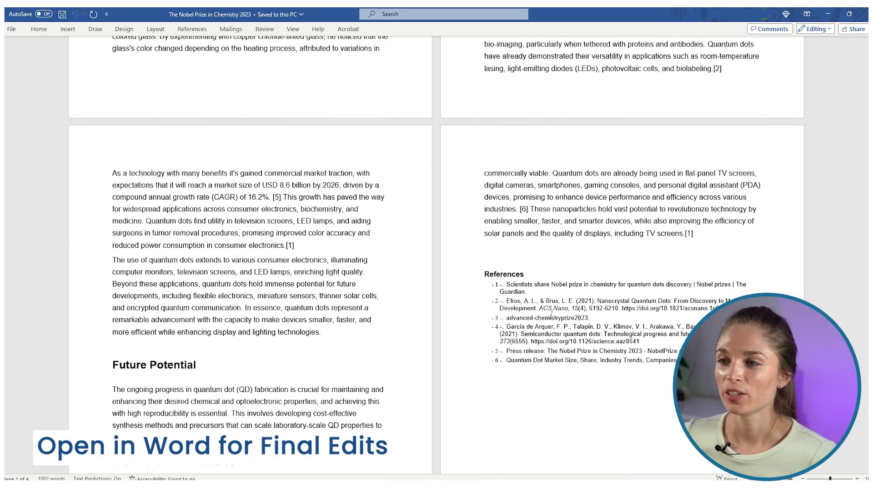